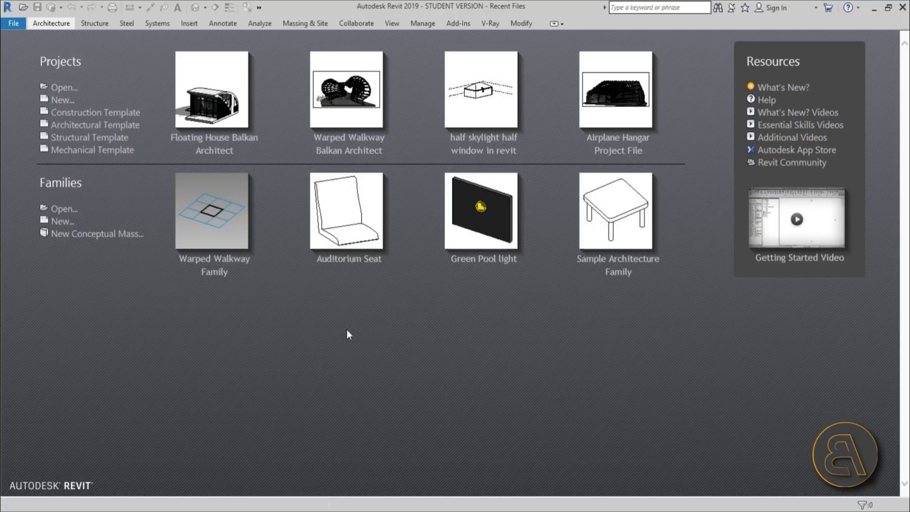
Start a project from the Architectural Template and set its length units to centimeters.
{"action": "left_click", "coordinate": [129, 131]}
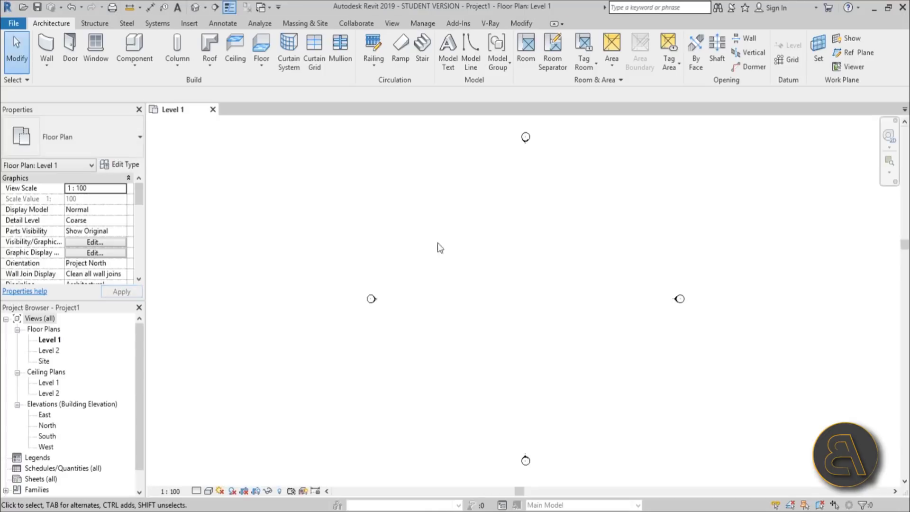
{"action": "middle_click_drag", "start_coordinate": [436, 242], "coordinate": [449, 272]}
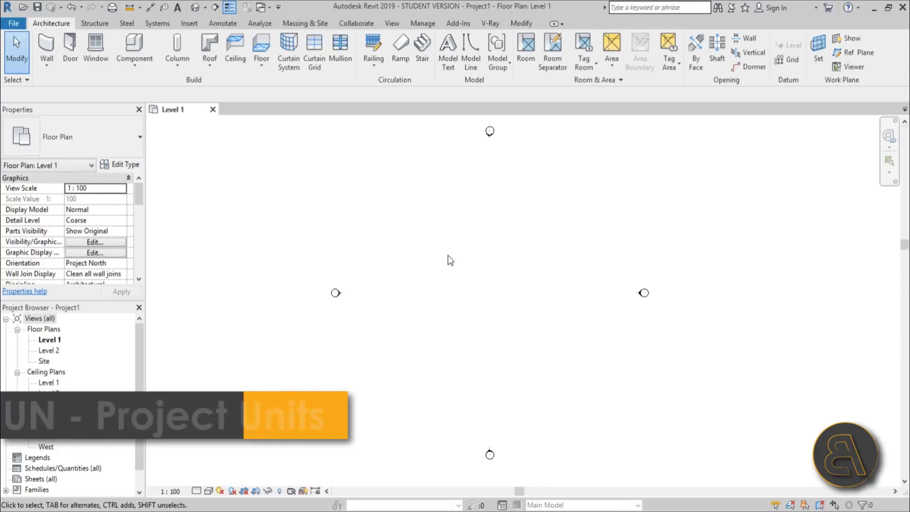
{"action": "key", "text": "u"}
{"action": "key", "text": "n"}
{"action": "left_click", "coordinate": [454, 196]}
{"action": "left_click", "coordinate": [453, 269]}
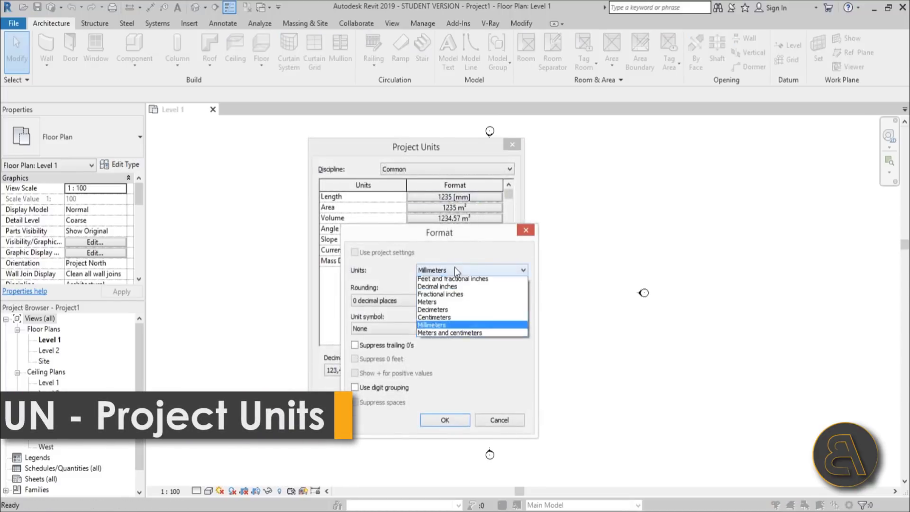
{"action": "left_click", "coordinate": [433, 327]}
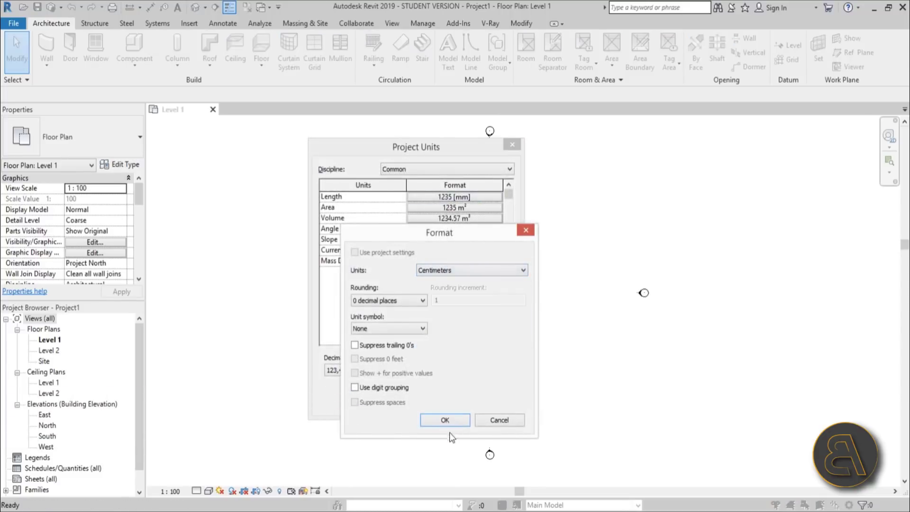
{"action": "left_click", "coordinate": [445, 420]}
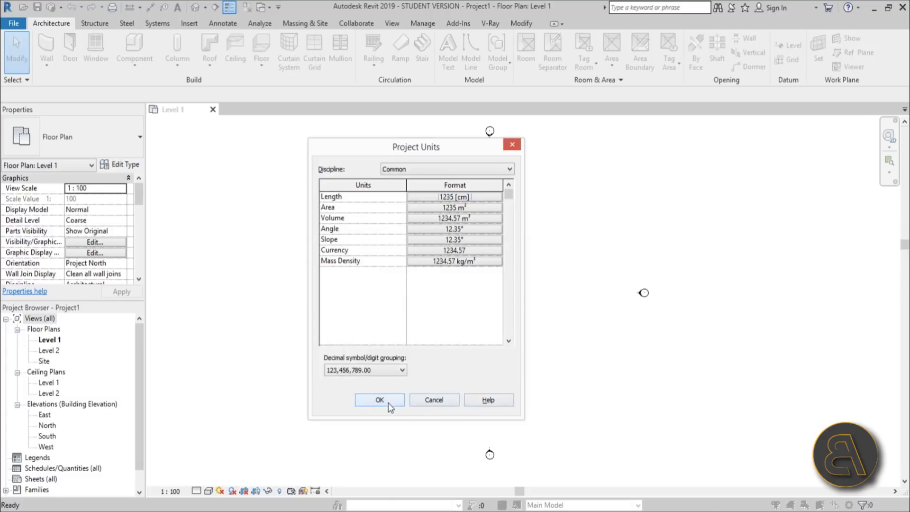
{"action": "left_click", "coordinate": [379, 399]}
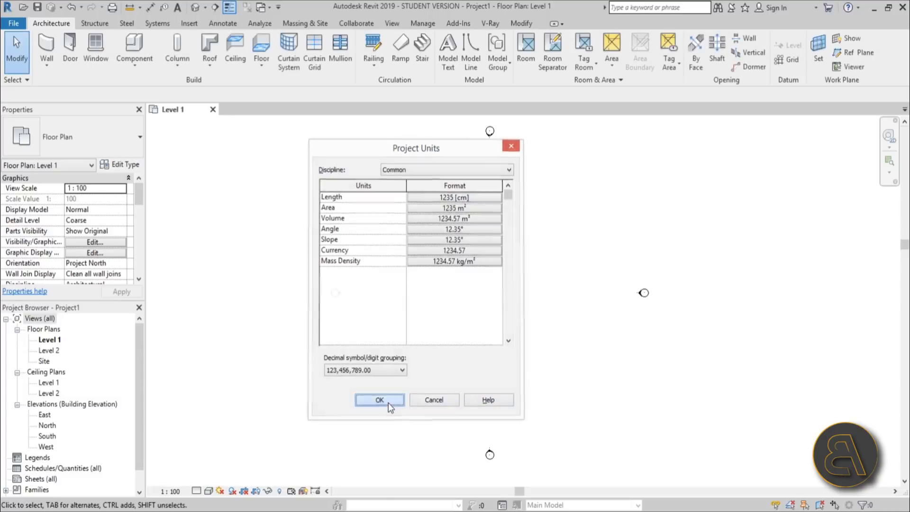
In the South elevation, set the elevation of Level 2 to 320 cm.
{"action": "middle_click_drag", "start_coordinate": [532, 335], "coordinate": [507, 334]}
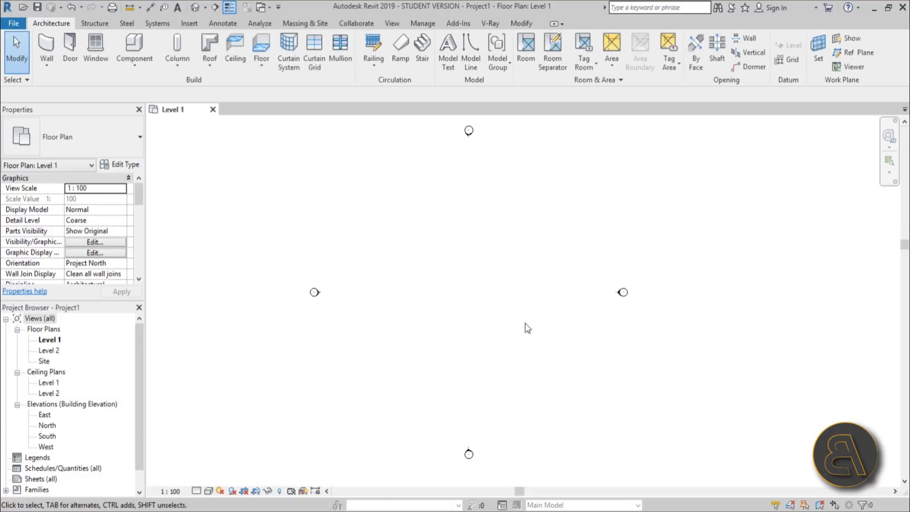
{"action": "double_click", "coordinate": [48, 436]}
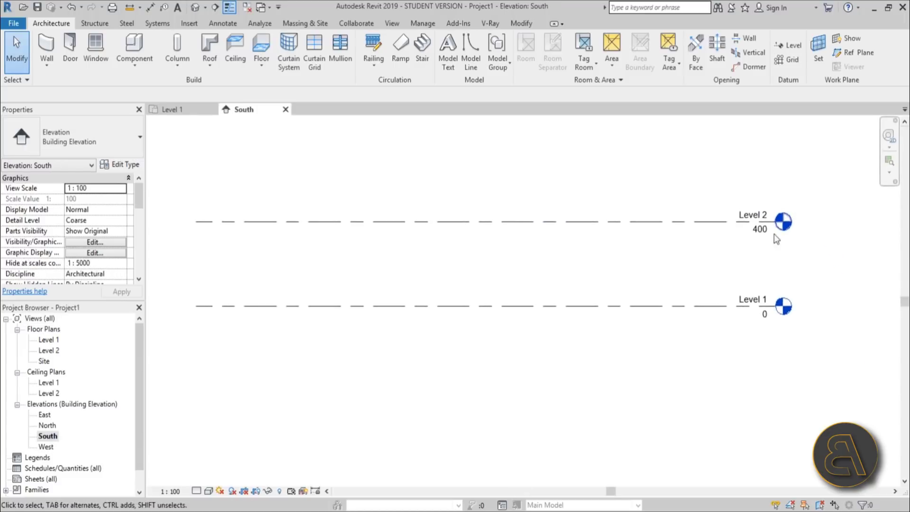
{"action": "left_click", "coordinate": [765, 236]}
{"action": "left_click", "coordinate": [760, 230]}
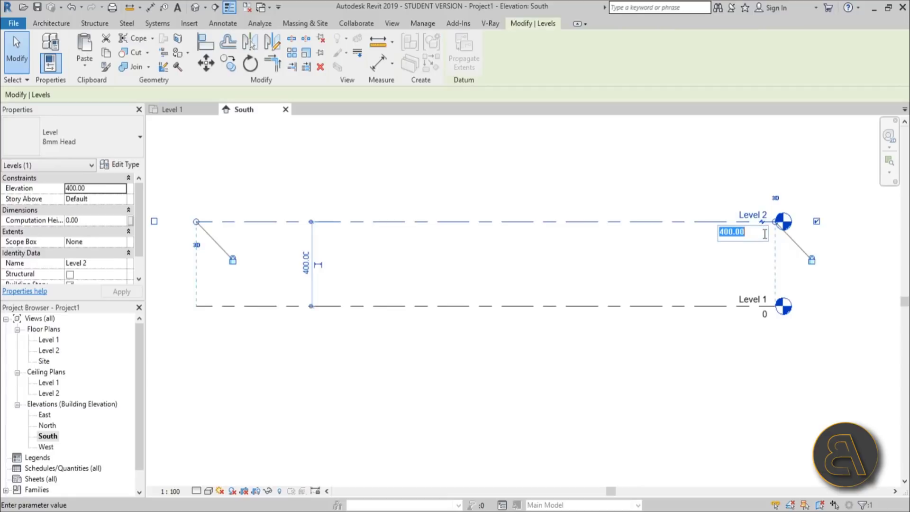
{"action": "type", "text": "320"}
{"action": "key", "text": "Return"}
{"action": "left_click", "coordinate": [678, 172]}
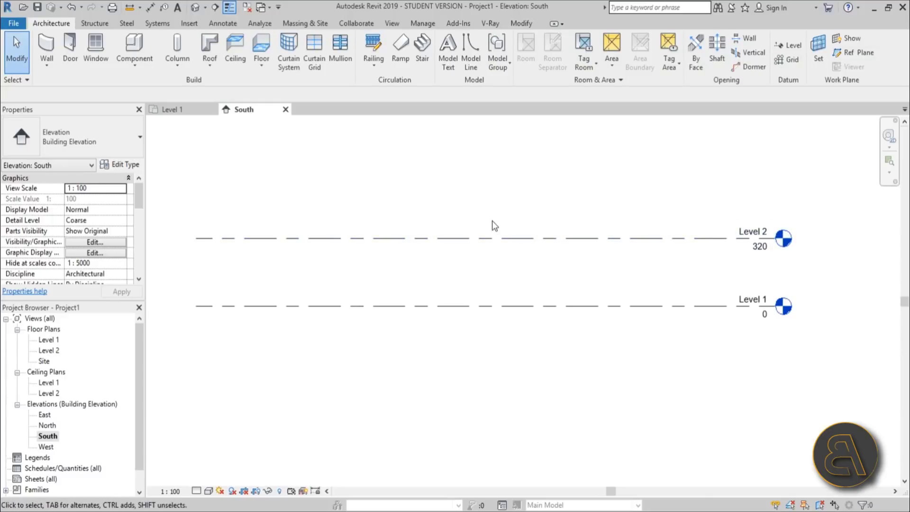
{"action": "middle_click_drag", "start_coordinate": [481, 240], "coordinate": [485, 228]}
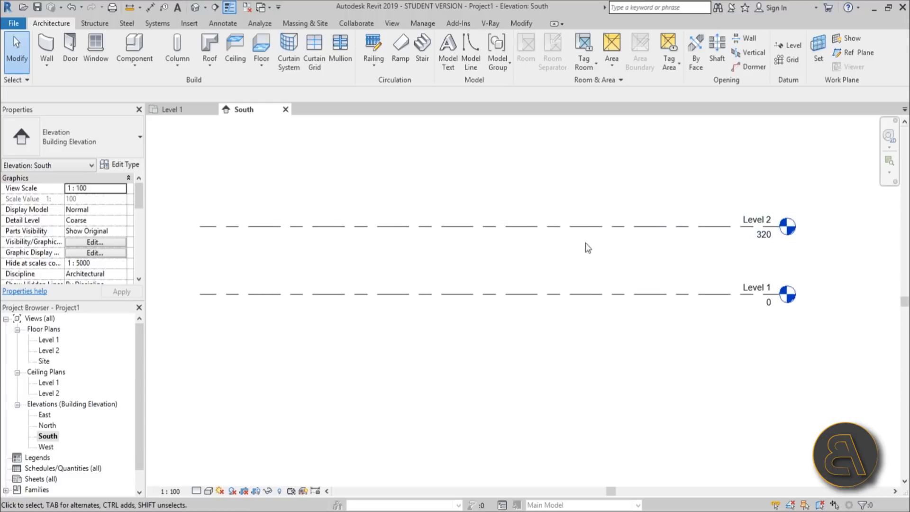
On the Level 1 floor plan, start a Cast-In-Place Monolithic Stair with 16 desired risers.
{"action": "double_click", "coordinate": [49, 339]}
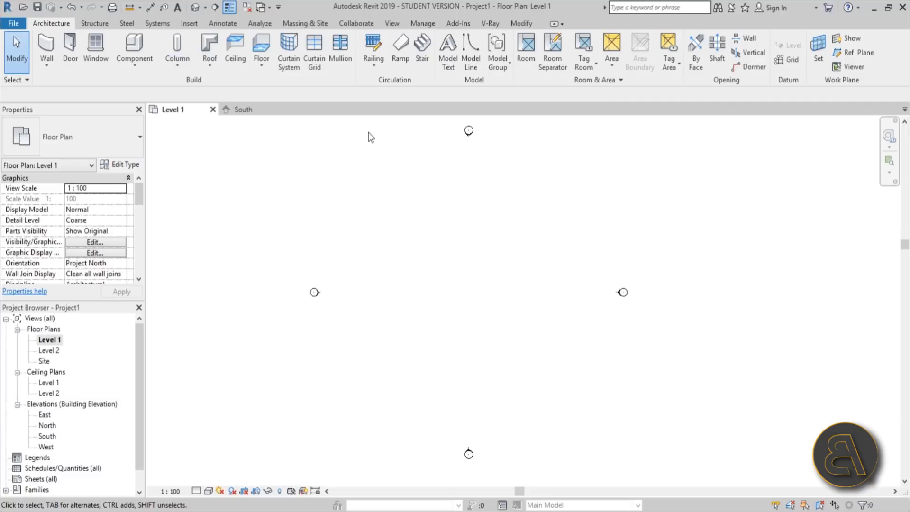
{"action": "left_click", "coordinate": [421, 57]}
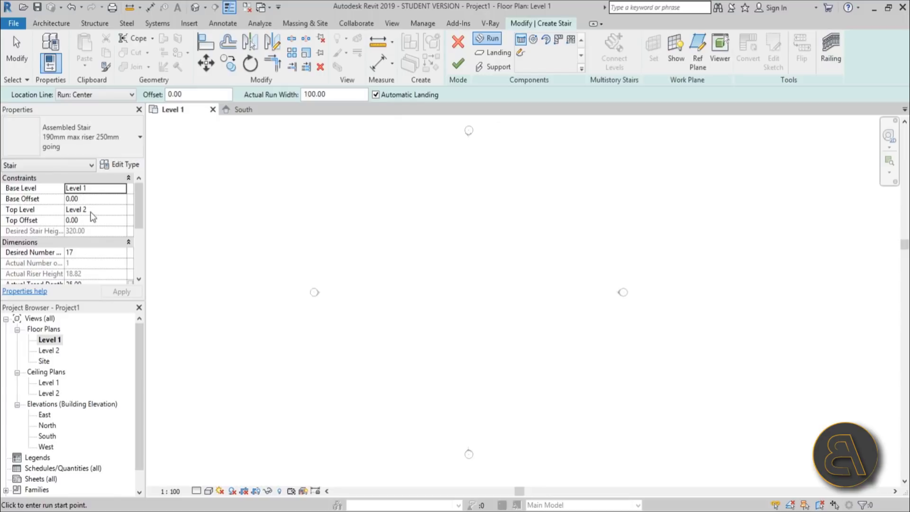
{"action": "scroll", "coordinate": [136, 214], "scroll_direction": "down", "scroll_amount": 1}
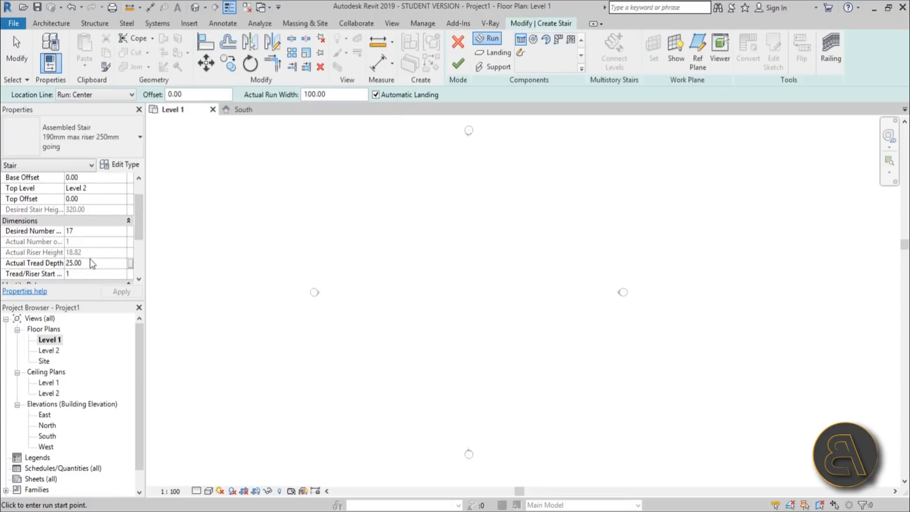
{"action": "left_click", "coordinate": [60, 138]}
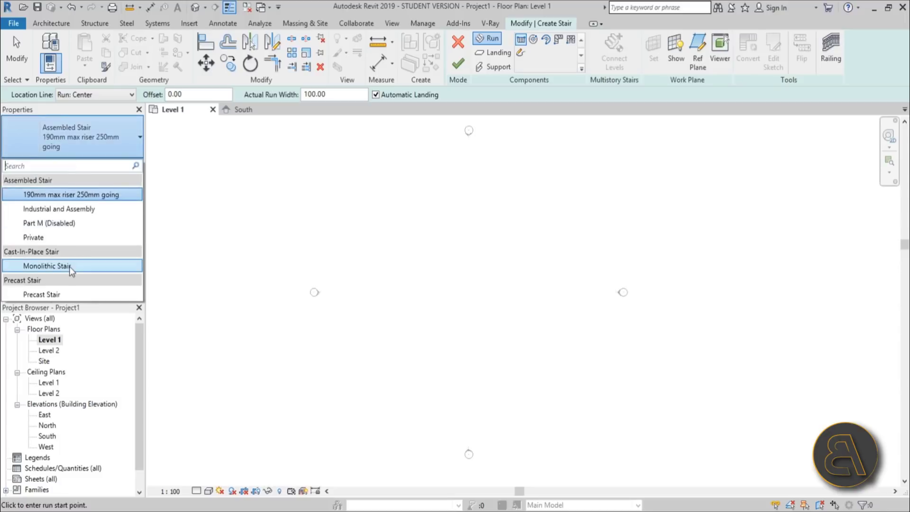
{"action": "left_click", "coordinate": [67, 266]}
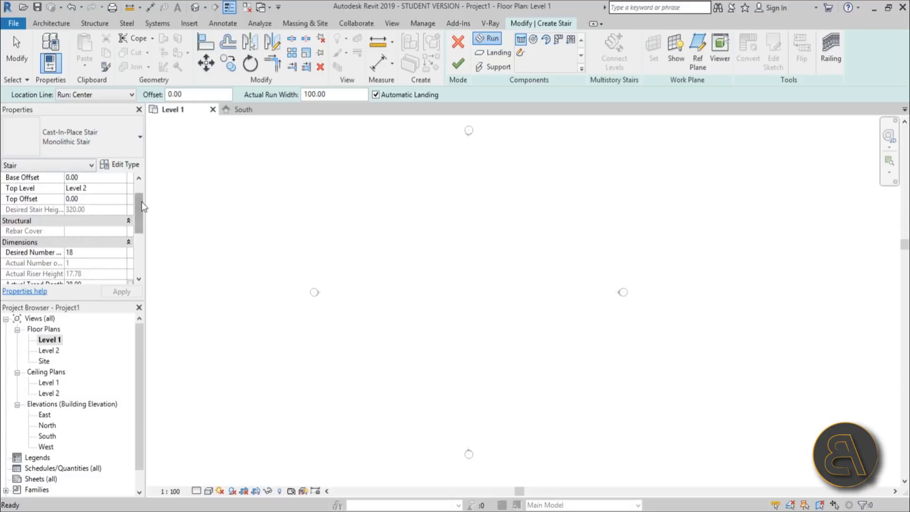
{"action": "scroll", "coordinate": [140, 204], "scroll_direction": "down", "scroll_amount": 1}
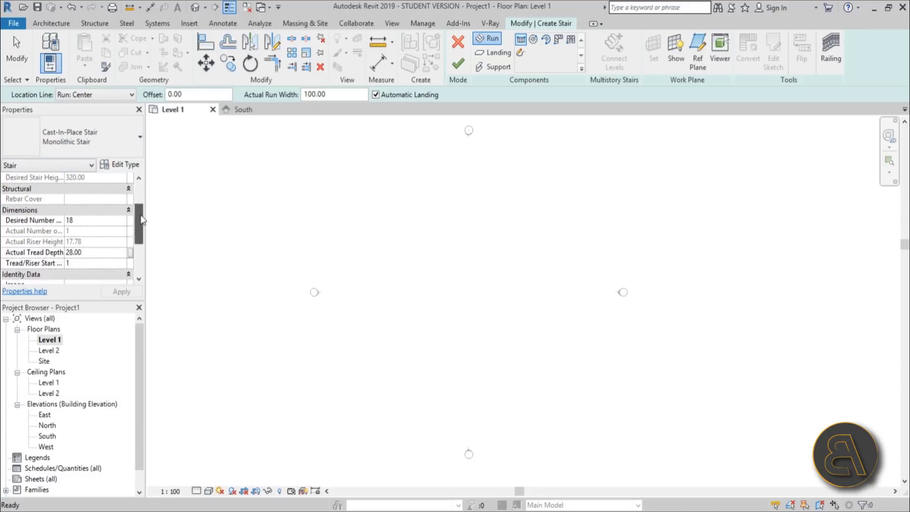
{"action": "left_click", "coordinate": [84, 219]}
{"action": "type", "text": "16"}
{"action": "left_click", "coordinate": [118, 292]}
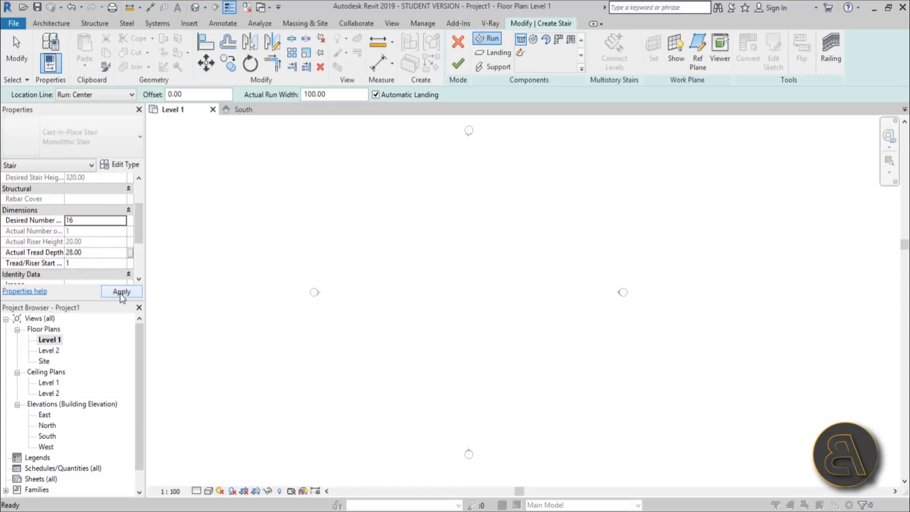
Draw one straight vertical stair run with all 16 risers in the middle of the plan and finish the stair.
{"action": "left_click", "coordinate": [475, 299]}
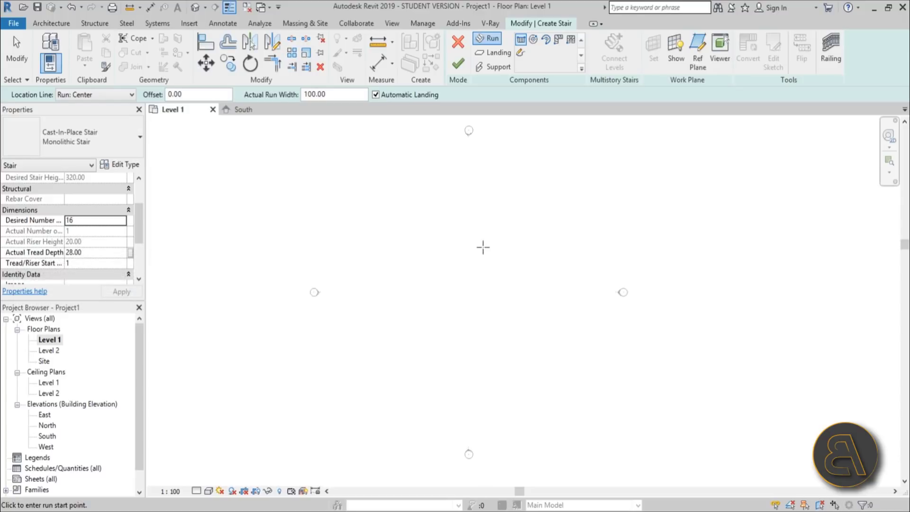
{"action": "left_click", "coordinate": [469, 321]}
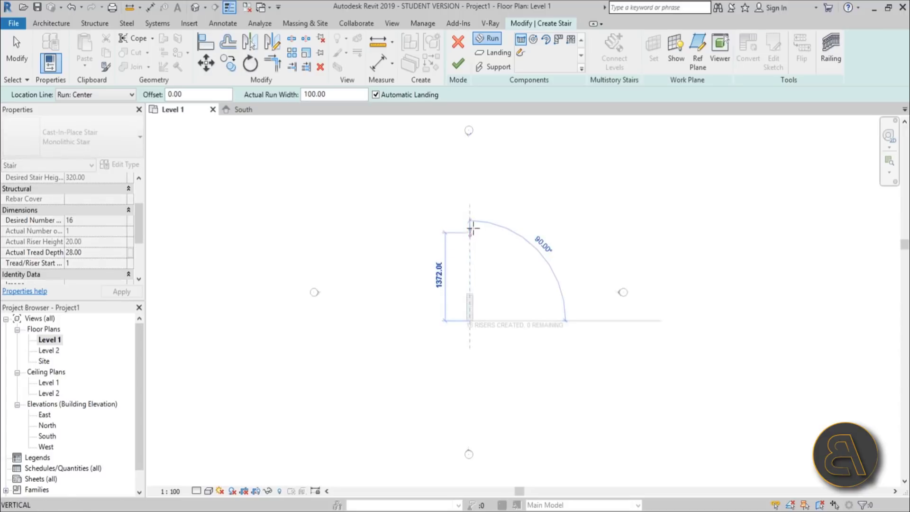
{"action": "left_click", "coordinate": [469, 219]}
{"action": "key", "text": "Escape"}
{"action": "scroll", "coordinate": [477, 314], "scroll_direction": "up", "scroll_amount": 3}
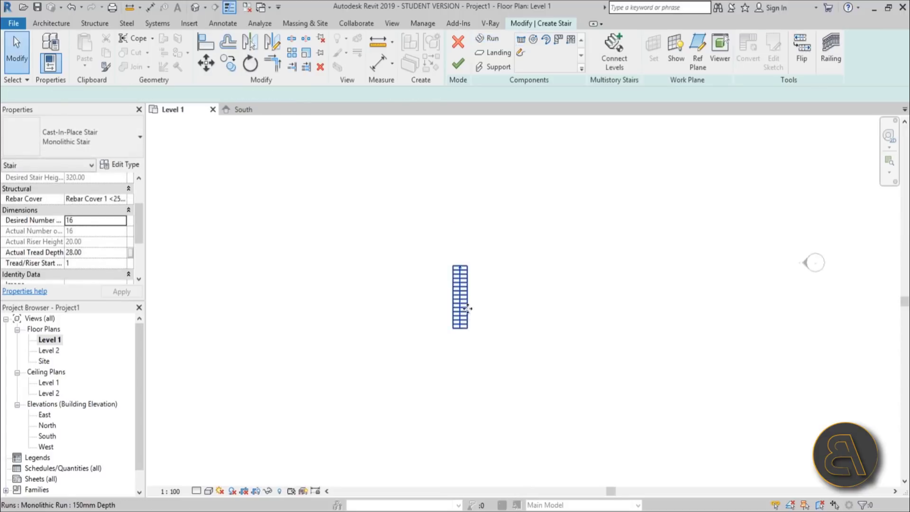
{"action": "left_click", "coordinate": [467, 283]}
{"action": "left_click", "coordinate": [506, 320]}
{"action": "scroll", "coordinate": [479, 269], "scroll_direction": "up", "scroll_amount": 2}
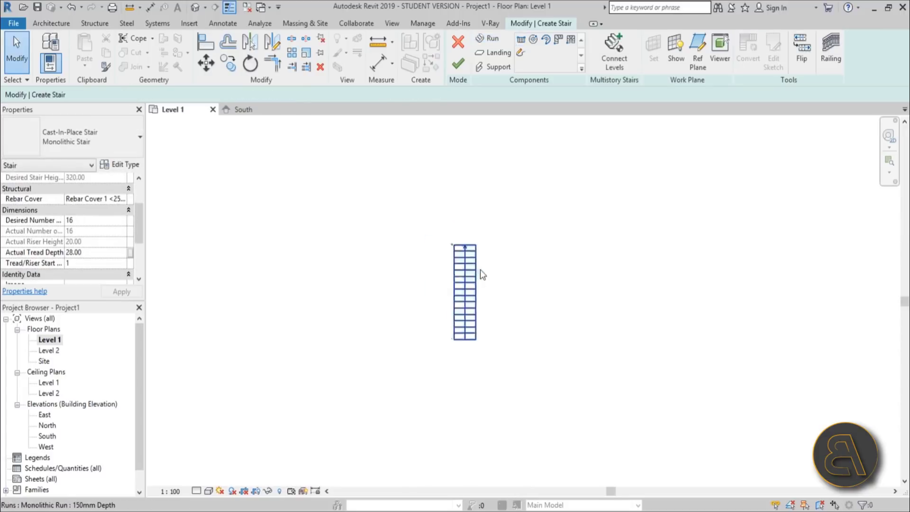
{"action": "left_click", "coordinate": [458, 66]}
Delete the UP stair path annotation and the railings on both sides of the stair.
{"action": "scroll", "coordinate": [461, 364], "scroll_direction": "up", "scroll_amount": 3}
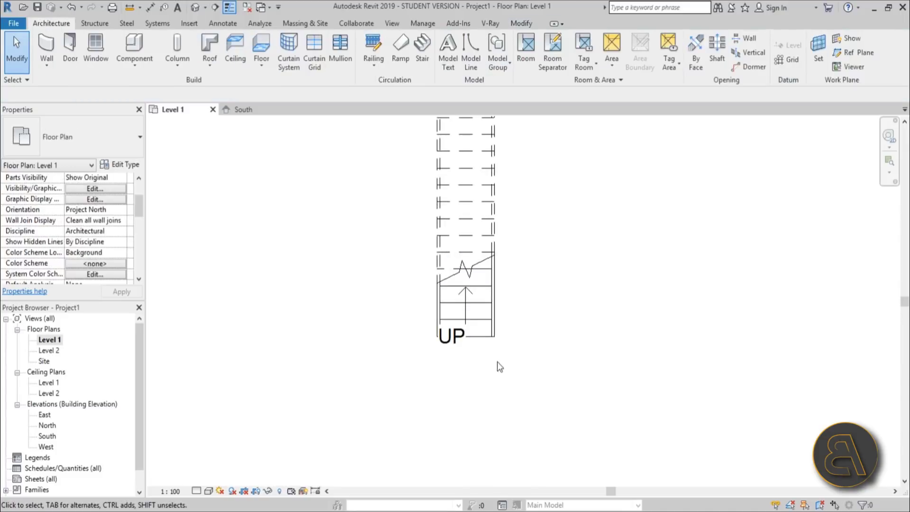
{"action": "left_click", "coordinate": [453, 346]}
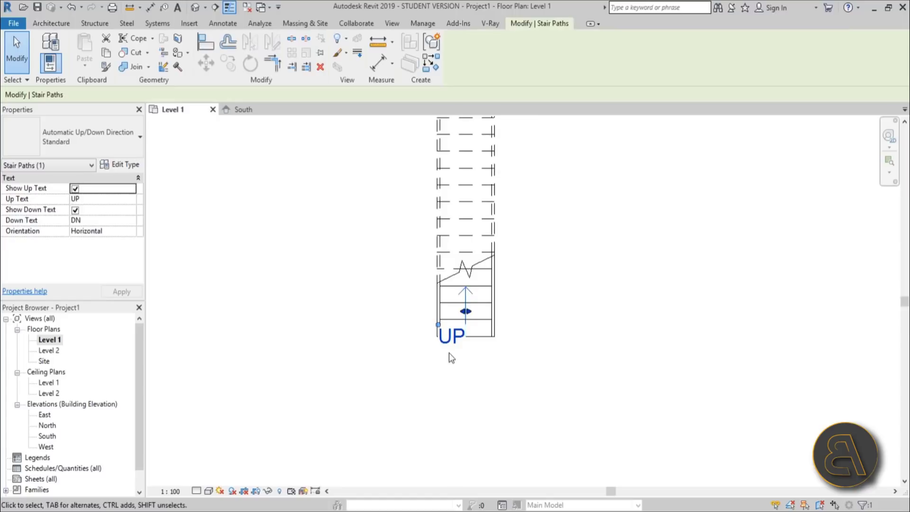
{"action": "key", "text": "Delete"}
{"action": "scroll", "coordinate": [449, 339], "scroll_direction": "up", "scroll_amount": 4}
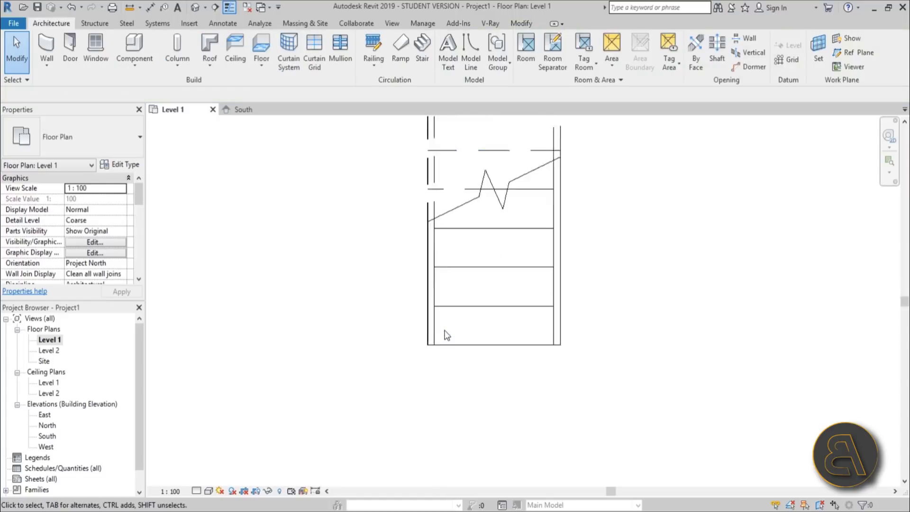
{"action": "left_click", "coordinate": [435, 328]}
{"action": "key", "text": "Delete"}
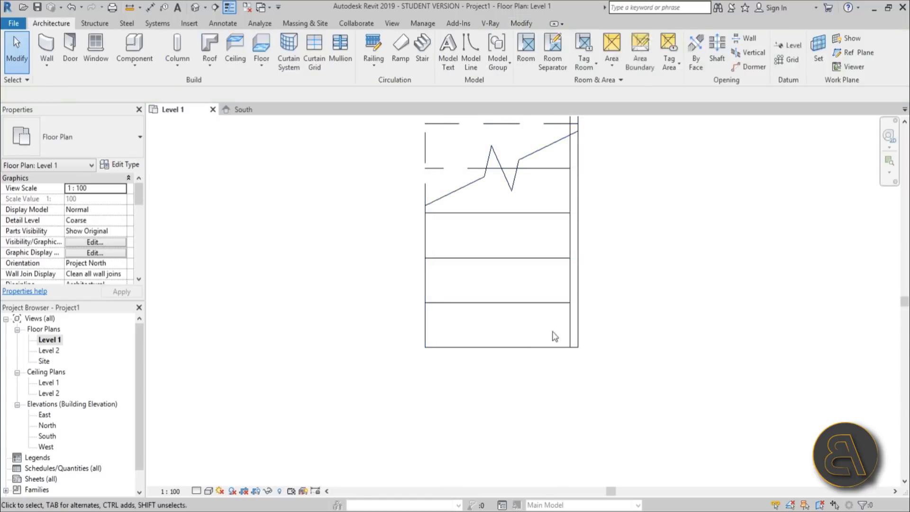
{"action": "left_click", "coordinate": [574, 340]}
{"action": "key", "text": "Delete"}
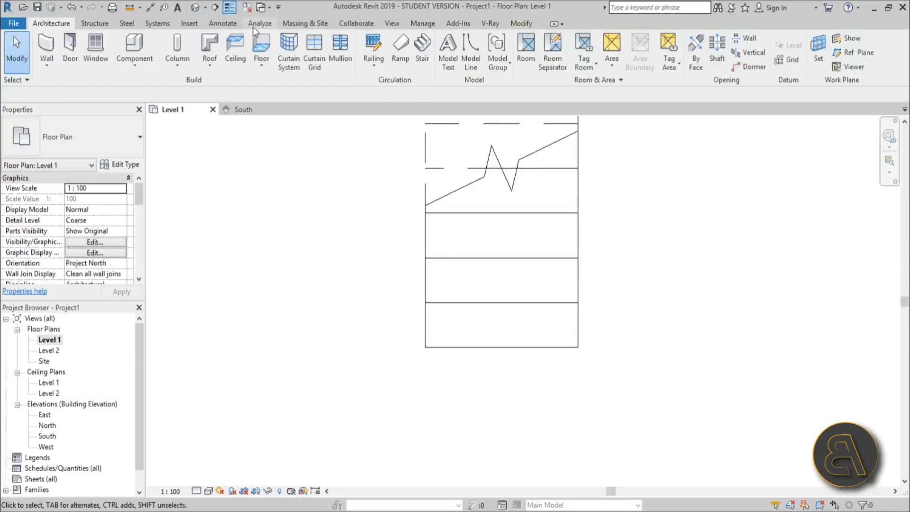
Open the default 3D view and frame the whole stair.
{"action": "left_click", "coordinate": [195, 7]}
{"action": "scroll", "coordinate": [510, 292], "scroll_direction": "up", "scroll_amount": 5}
{"action": "scroll", "coordinate": [509, 292], "scroll_direction": "up", "scroll_amount": 3}
{"action": "mouse_move", "coordinate": [531, 303]}
{"action": "middle_mouse_down"}
{"action": "mouse_move", "coordinate": [552, 315]}
{"action": "mouse_move", "coordinate": [524, 296]}
{"action": "middle_mouse_up"}
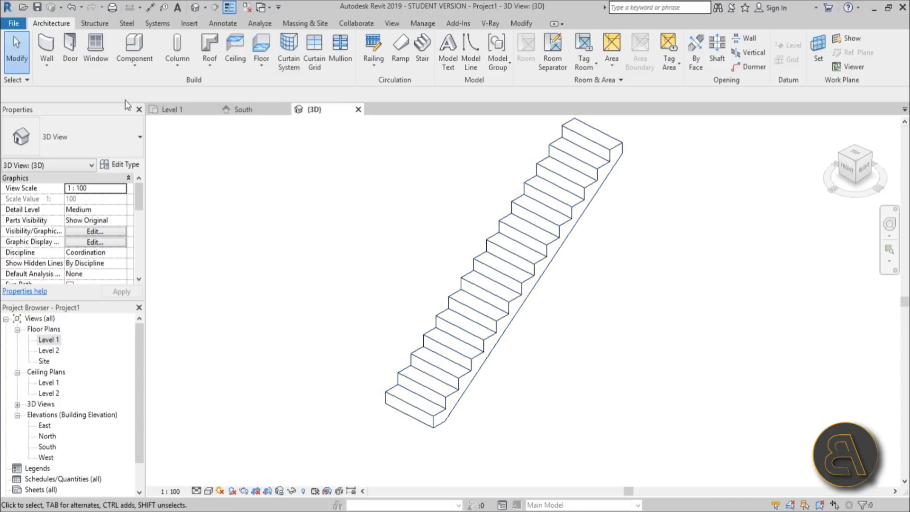
Start an in-place model in the Stairs category, keeping the default name.
{"action": "left_click", "coordinate": [135, 62]}
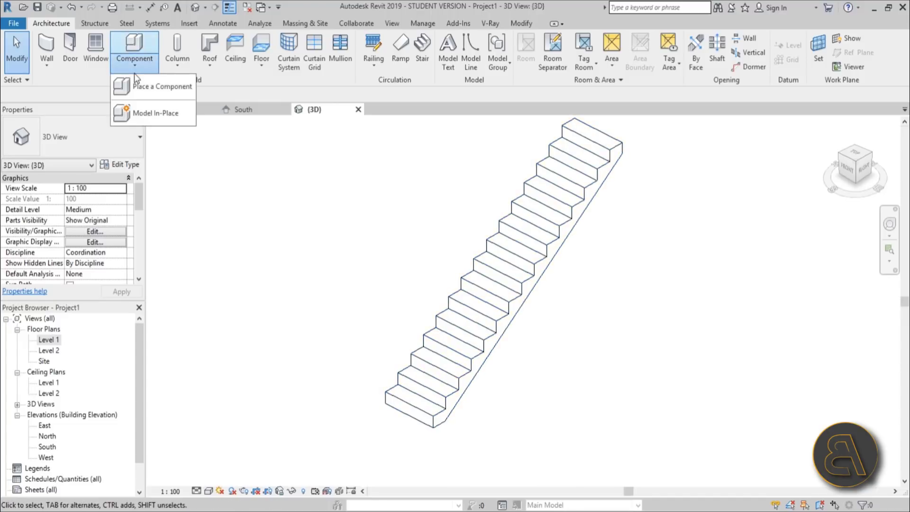
{"action": "left_click", "coordinate": [148, 114]}
{"action": "left_click_drag", "start_coordinate": [495, 183], "coordinate": [498, 241]}
{"action": "double_click", "coordinate": [353, 245]}
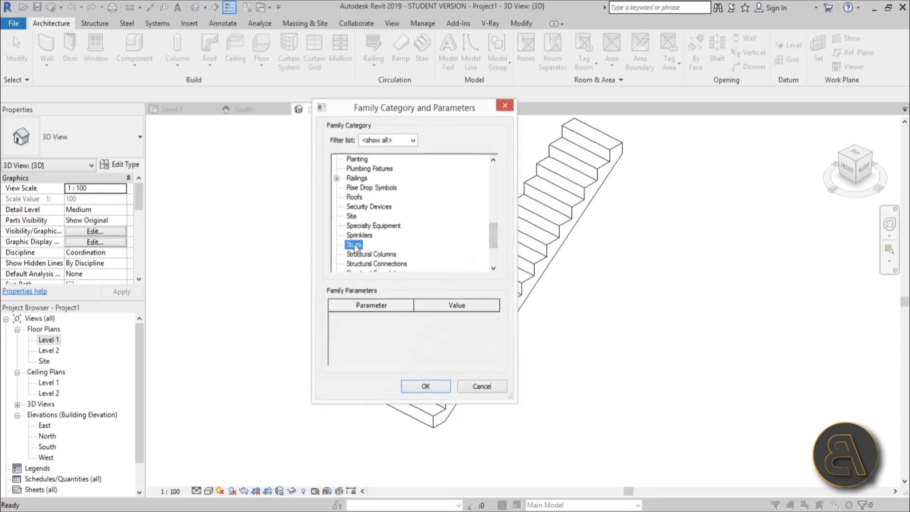
{"action": "left_click", "coordinate": [417, 328]}
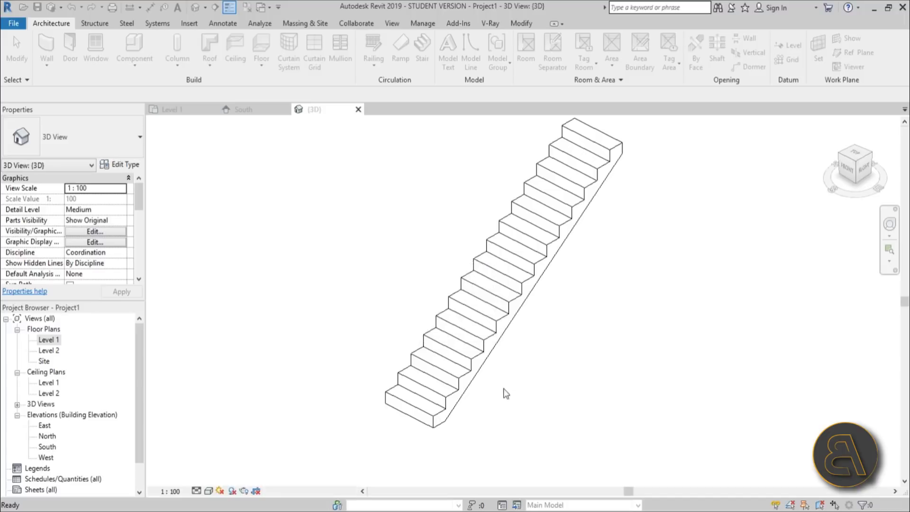
Open the Level 1 floor plan and frame the lowest steps of the reference stair.
{"action": "mouse_move", "coordinate": [442, 382]}
{"action": "middle_mouse_down", "text": "shift"}
{"action": "mouse_move", "coordinate": [456, 371]}
{"action": "mouse_move", "coordinate": [422, 373]}
{"action": "mouse_move", "coordinate": [456, 376]}
{"action": "middle_mouse_up", "text": "shift"}
{"action": "scroll", "coordinate": [431, 376], "scroll_direction": "up", "scroll_amount": 3}
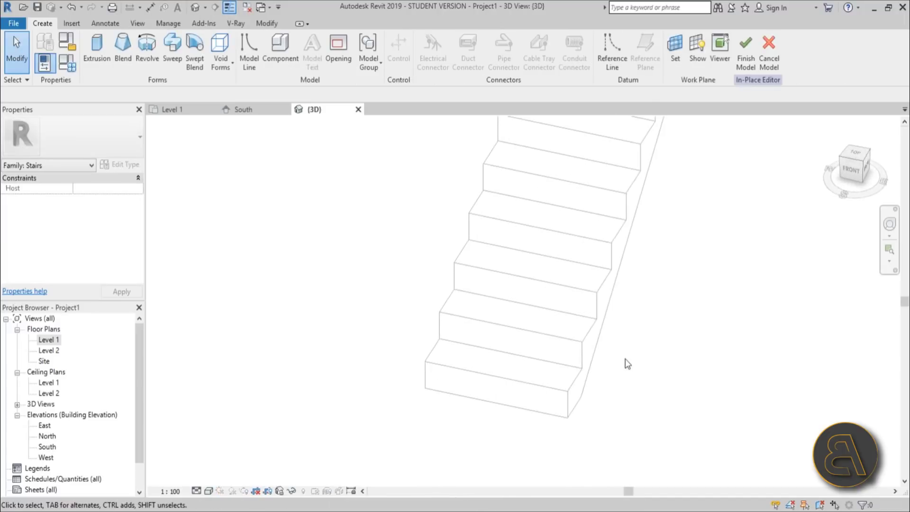
{"action": "double_click", "coordinate": [39, 340]}
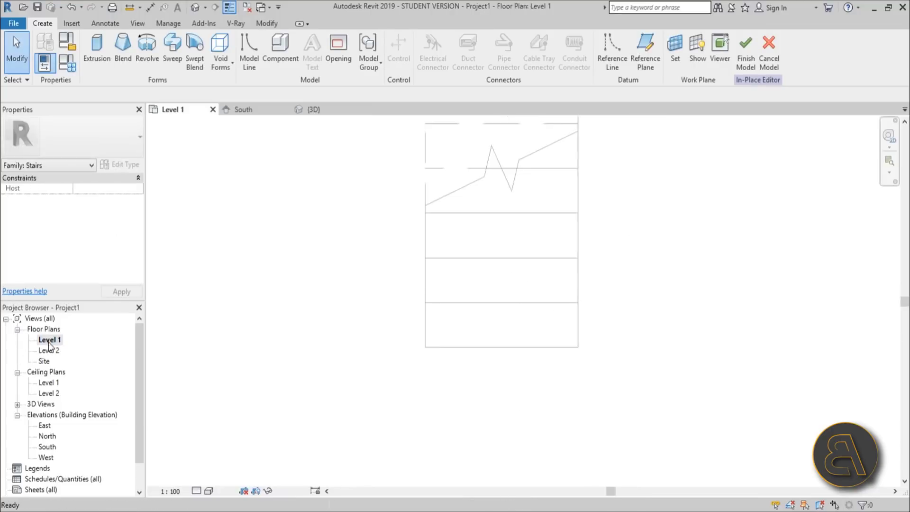
{"action": "scroll", "coordinate": [527, 301], "scroll_direction": "up", "scroll_amount": 2}
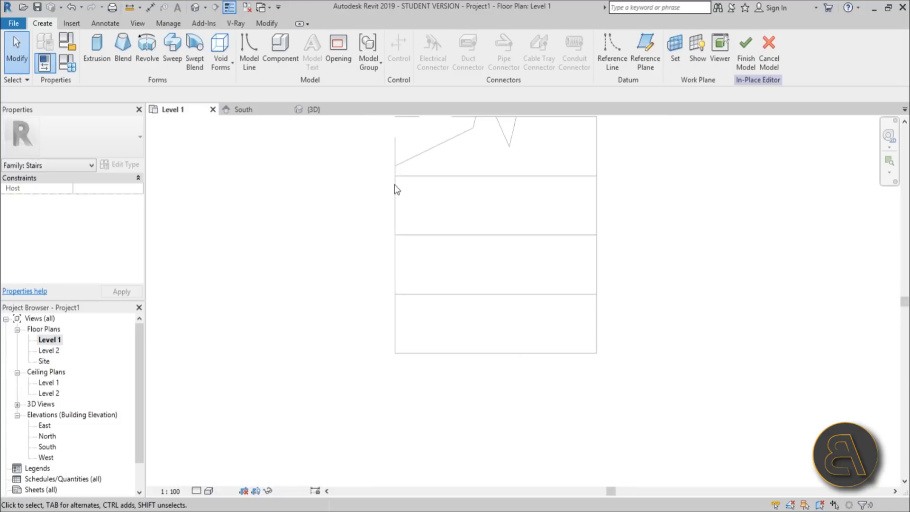
{"action": "middle_click_drag", "start_coordinate": [424, 251], "coordinate": [405, 242]}
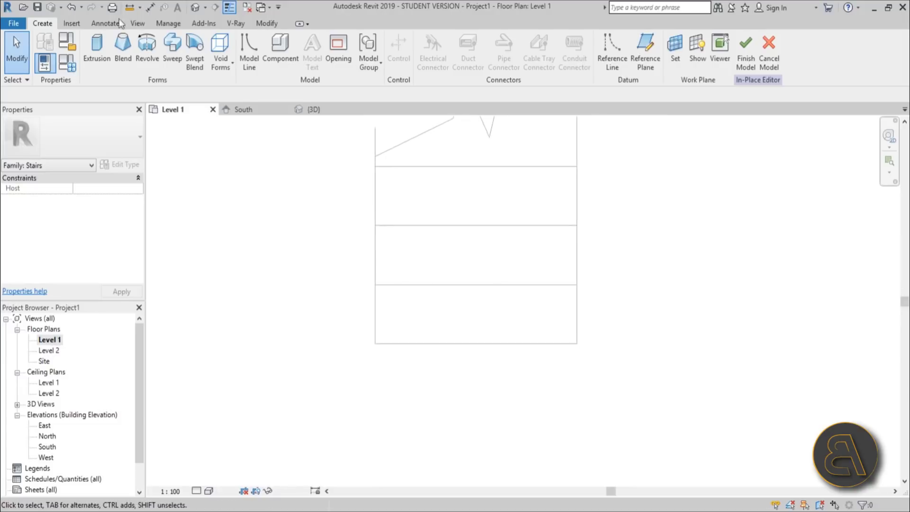
Start an extrusion and sketch two parallel diagonal lines, each descending one tread depth from the stair's left edge to its right edge.
{"action": "left_click", "coordinate": [97, 56]}
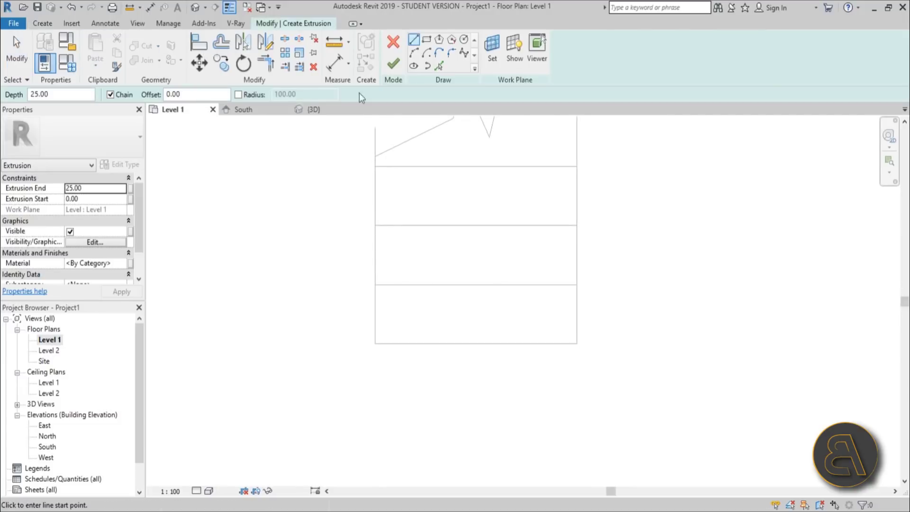
{"action": "left_click", "coordinate": [375, 225]}
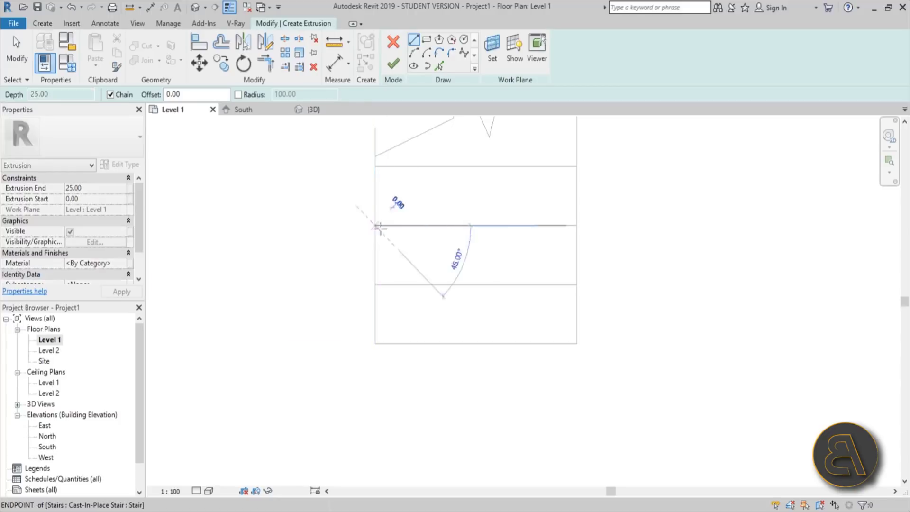
{"action": "left_click", "coordinate": [577, 285]}
{"action": "key", "text": "Escape"}
{"action": "left_click", "coordinate": [375, 285]}
{"action": "left_click", "coordinate": [576, 343]}
{"action": "key", "text": "Escape"}
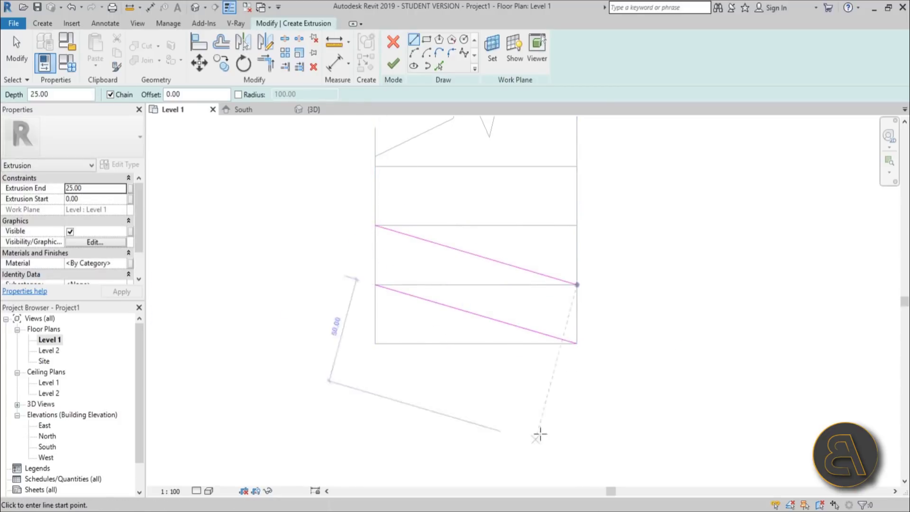
Move both diagonal sketch lines down by one tread depth so the upper one crosses the first tread.
{"action": "key", "text": "Escape"}
{"action": "left_click", "coordinate": [430, 243]}
{"action": "left_click", "coordinate": [426, 299], "text": "ctrl"}
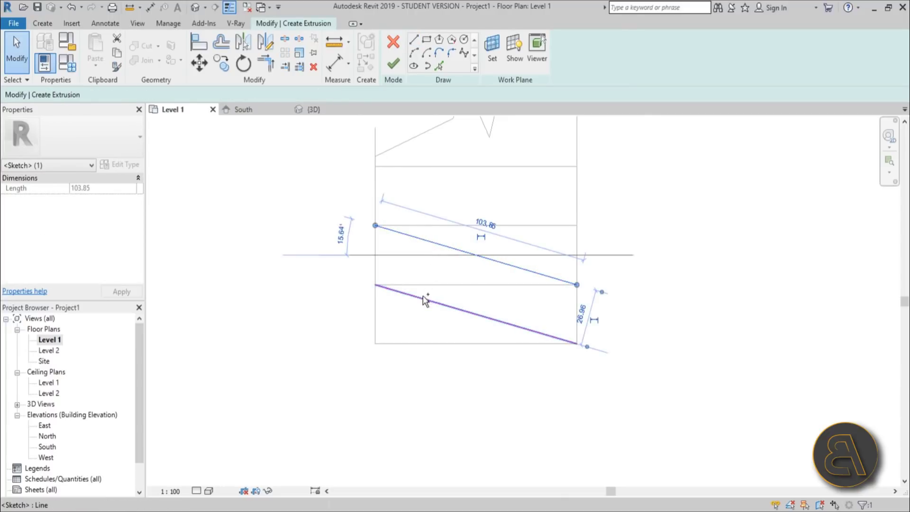
{"action": "left_click", "coordinate": [194, 66]}
{"action": "left_click", "coordinate": [375, 226]}
{"action": "left_click", "coordinate": [375, 285]}
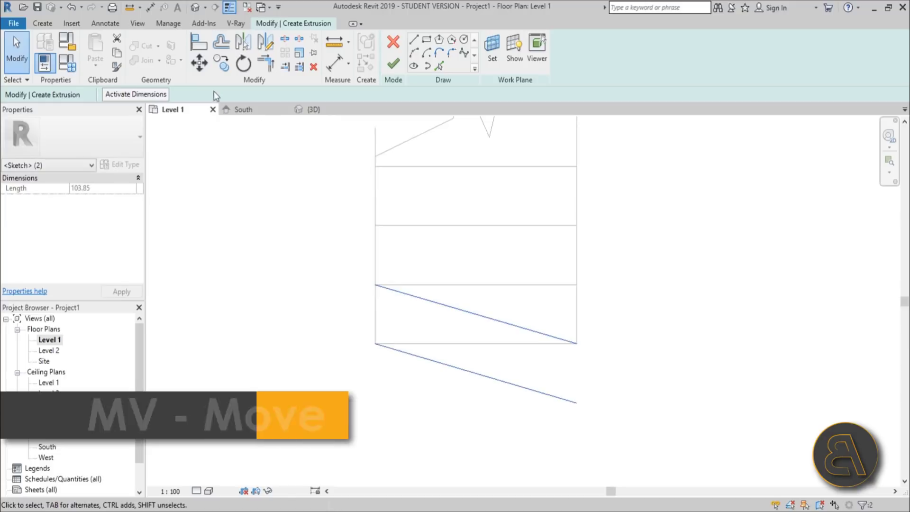
{"action": "mouse_move", "coordinate": [443, 324]}
{"action": "middle_mouse_down"}
{"action": "mouse_move", "coordinate": [479, 300]}
{"action": "mouse_move", "coordinate": [438, 321]}
{"action": "middle_mouse_up"}
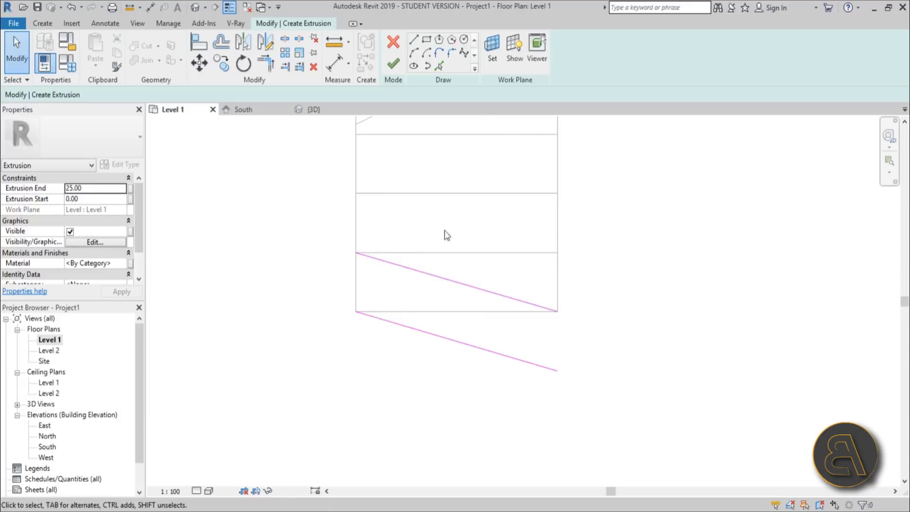
Set the extrusion's work plane by picking the plane of the stair's first tread.
{"action": "left_click", "coordinate": [494, 66]}
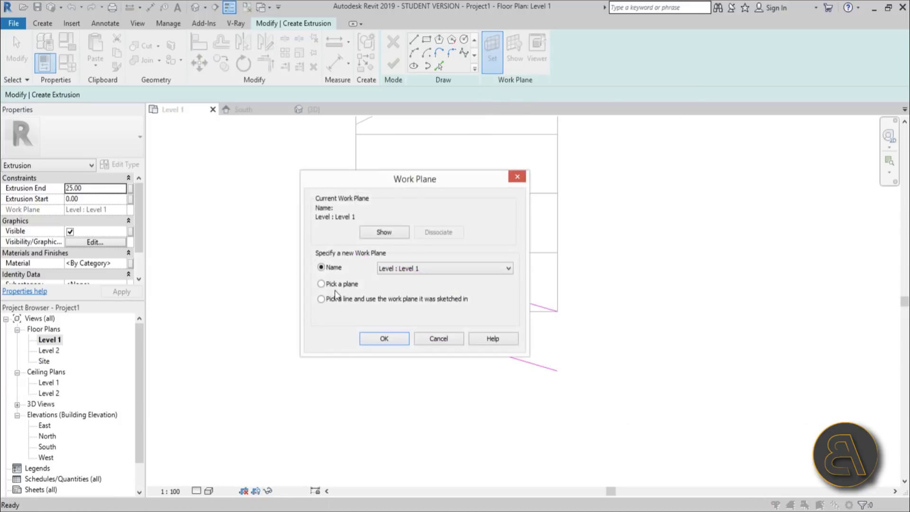
{"action": "left_click", "coordinate": [399, 339]}
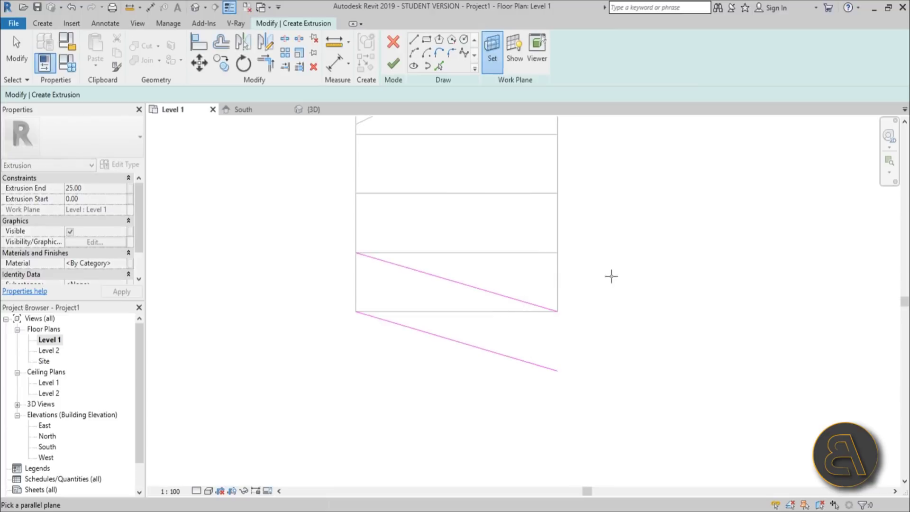
{"action": "left_click", "coordinate": [557, 275]}
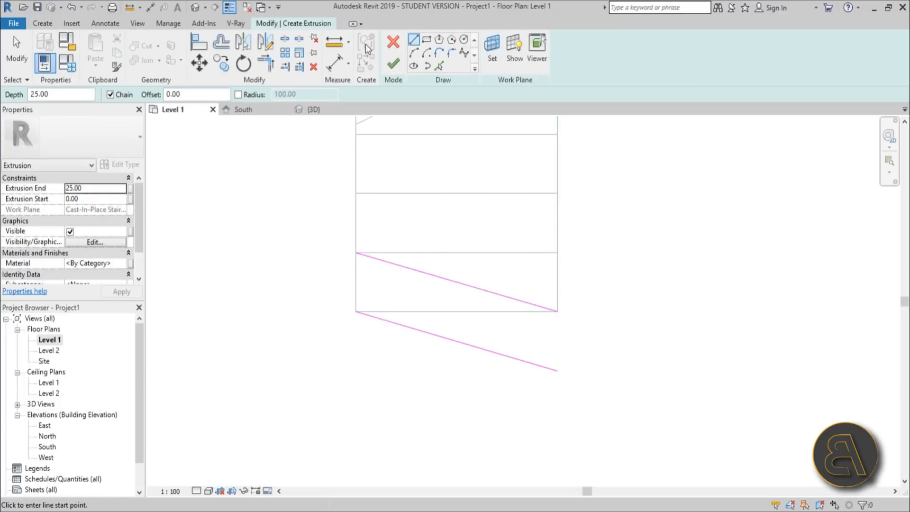
Close the first tread's parallelogram by joining the diagonal lines with a vertical line at each end.
{"action": "left_click", "coordinate": [356, 252]}
{"action": "left_click", "coordinate": [356, 311]}
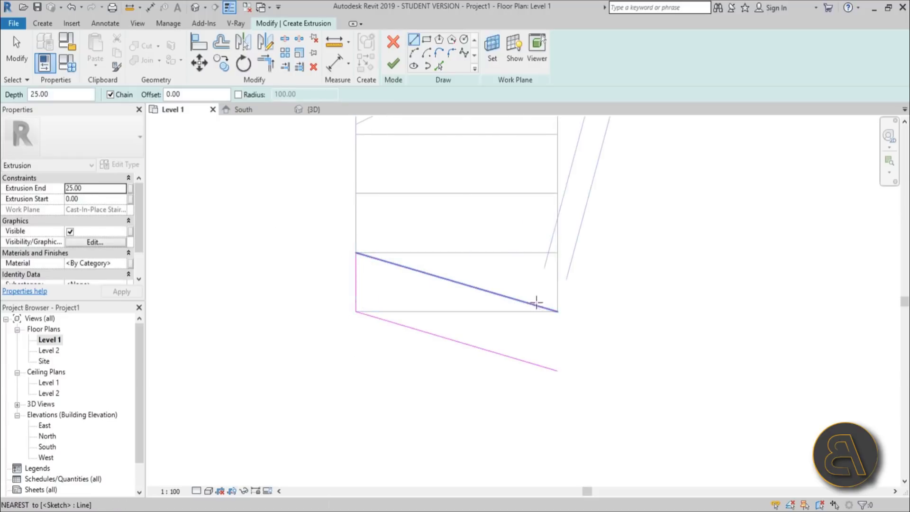
{"action": "left_click", "coordinate": [557, 311]}
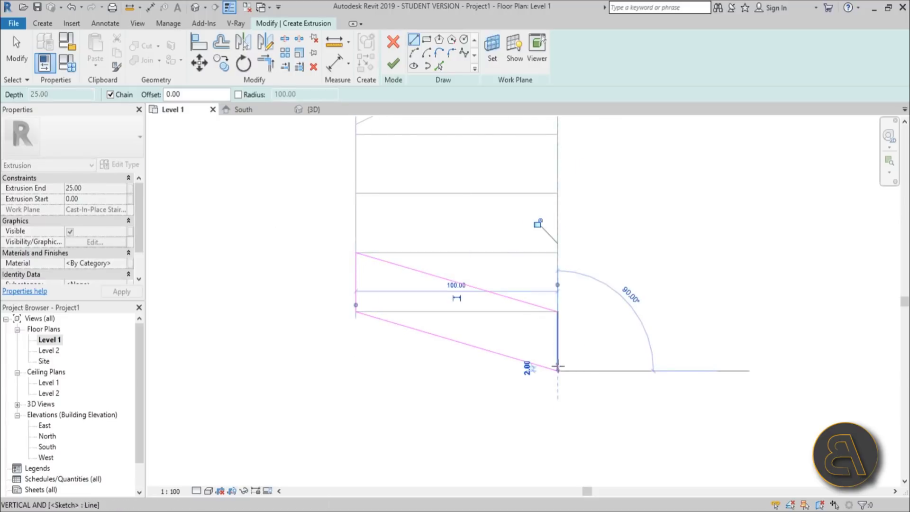
{"action": "left_click", "coordinate": [557, 370]}
{"action": "key", "text": "Escape"}
{"action": "key", "text": "Escape"}
{"action": "scroll", "coordinate": [570, 377], "scroll_direction": "up", "scroll_amount": 2}
{"action": "scroll", "coordinate": [574, 369], "scroll_direction": "down", "scroll_amount": 2}
{"action": "mouse_move", "coordinate": [574, 370]}
{"action": "middle_mouse_down"}
{"action": "mouse_move", "coordinate": [422, 327]}
{"action": "mouse_move", "coordinate": [377, 249]}
{"action": "middle_mouse_up"}
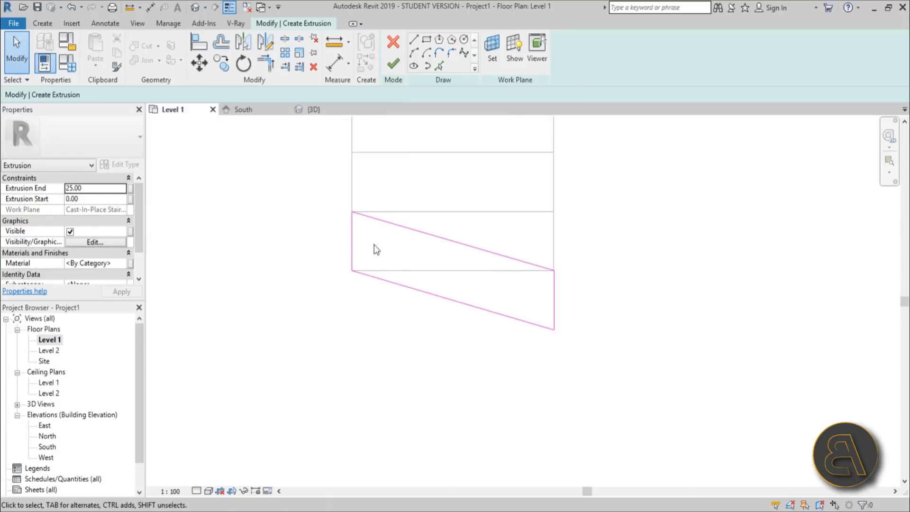
Set the Extrusion End to -4 and finish the first tread's extrusion.
{"action": "left_click", "coordinate": [95, 191]}
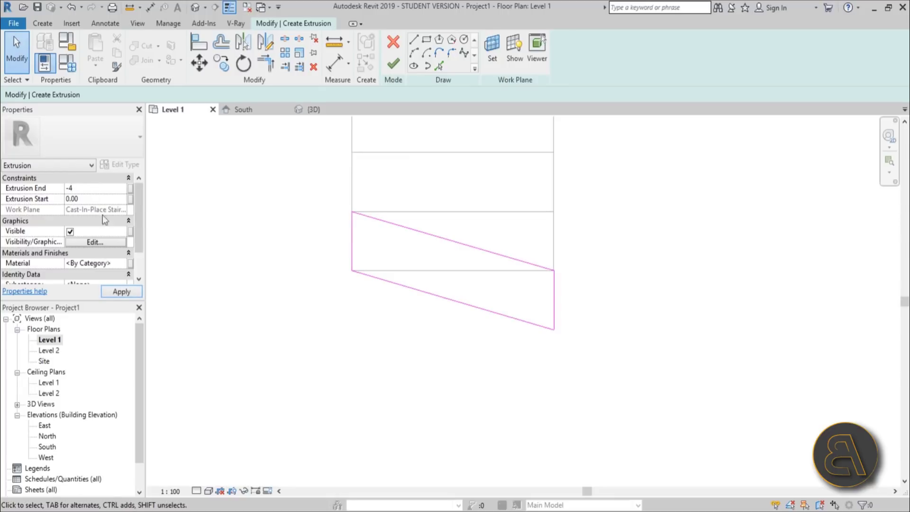
{"action": "type", "text": "-4"}
{"action": "left_click", "coordinate": [114, 293]}
{"action": "left_click", "coordinate": [393, 64]}
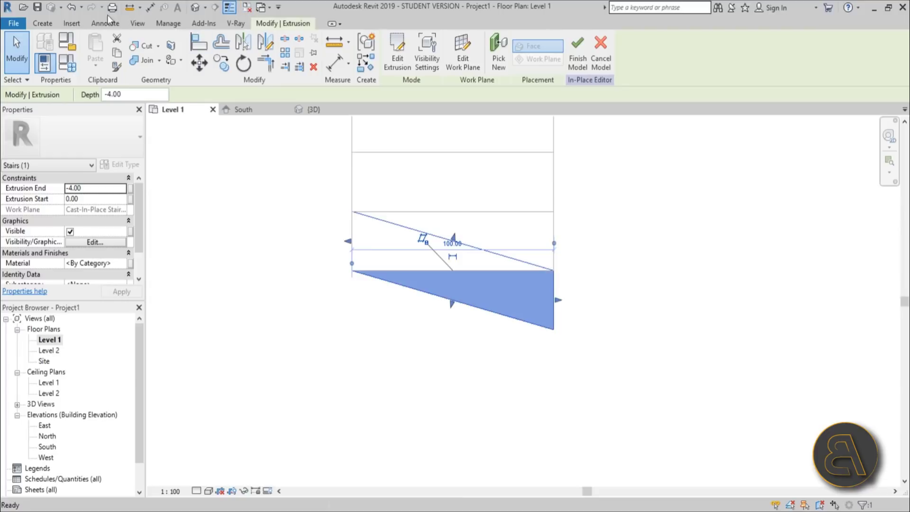
Examine the extruded first tread against the reference stair in 3D and return to the Level 1 plan.
{"action": "left_click", "coordinate": [204, 8]}
{"action": "middle_click_drag", "start_coordinate": [320, 212], "coordinate": [333, 300], "text": "shift"}
{"action": "scroll", "coordinate": [333, 301], "scroll_direction": "up", "scroll_amount": 3}
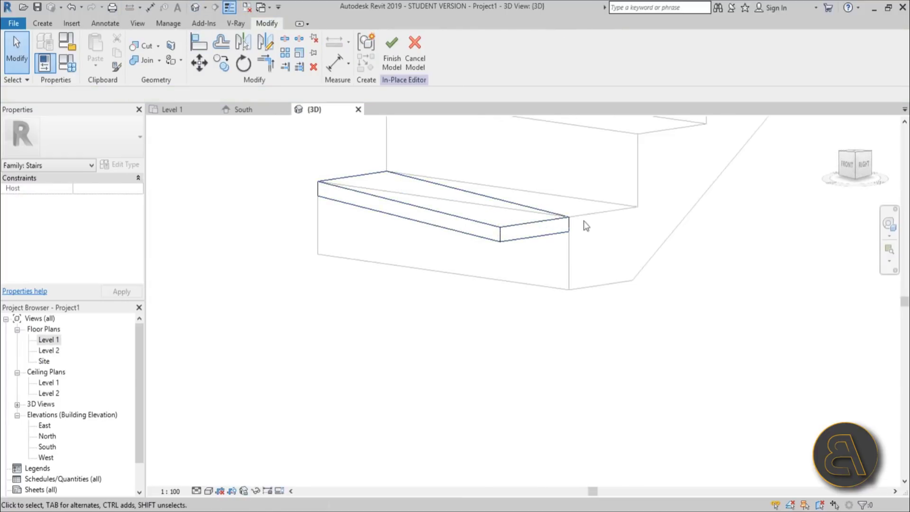
{"action": "scroll", "coordinate": [504, 243], "scroll_direction": "down", "scroll_amount": 2}
{"action": "middle_click_drag", "start_coordinate": [504, 244], "coordinate": [506, 305], "text": "shift"}
{"action": "left_click", "coordinate": [514, 303]}
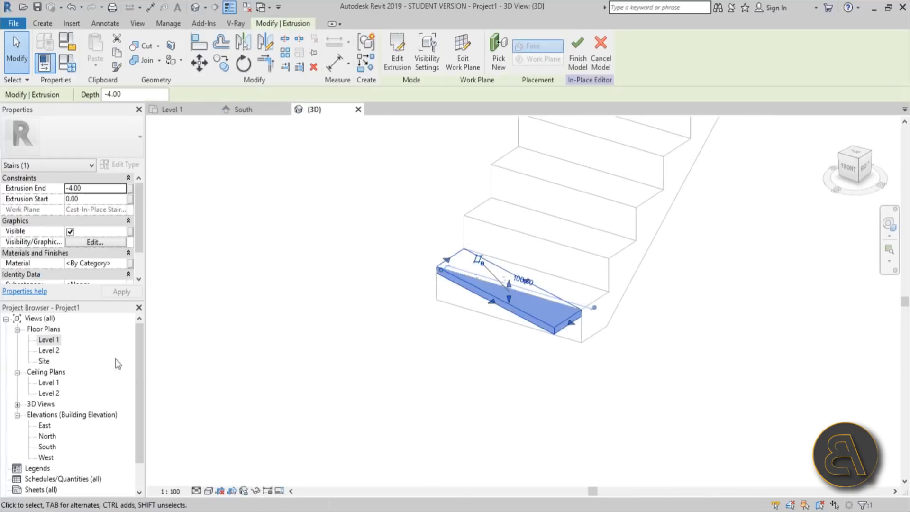
{"action": "double_click", "coordinate": [51, 341]}
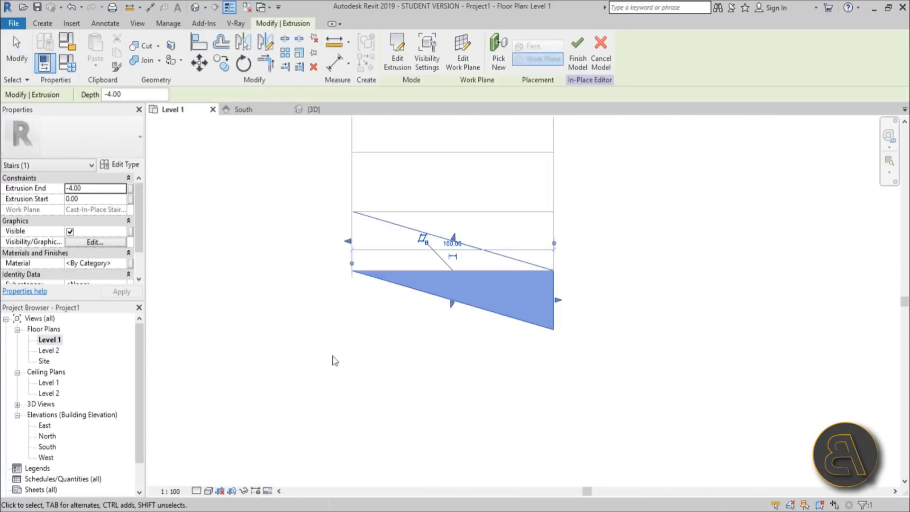
{"action": "left_click", "coordinate": [436, 170]}
{"action": "scroll", "coordinate": [410, 219], "scroll_direction": "up", "scroll_amount": 1}
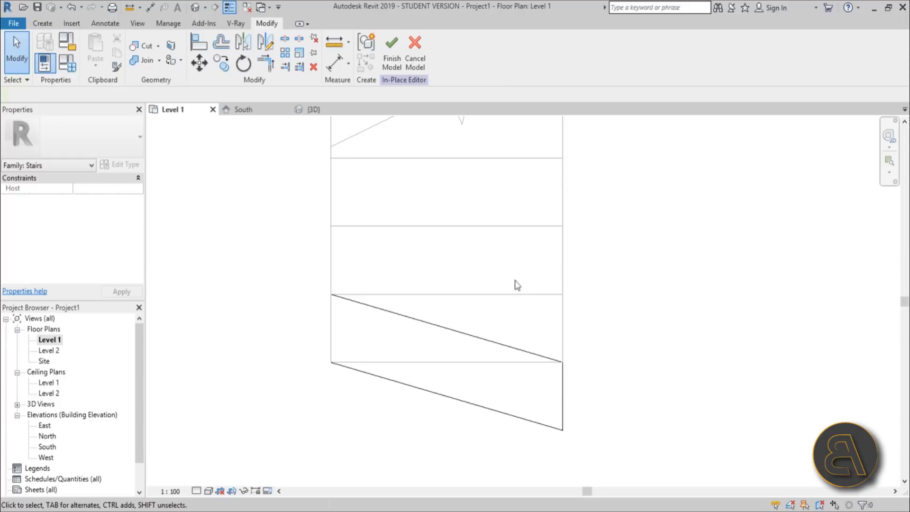
Start a second extrusion and set its work plane by picking the plane of the stair's second tread.
{"action": "left_click", "coordinate": [52, 25]}
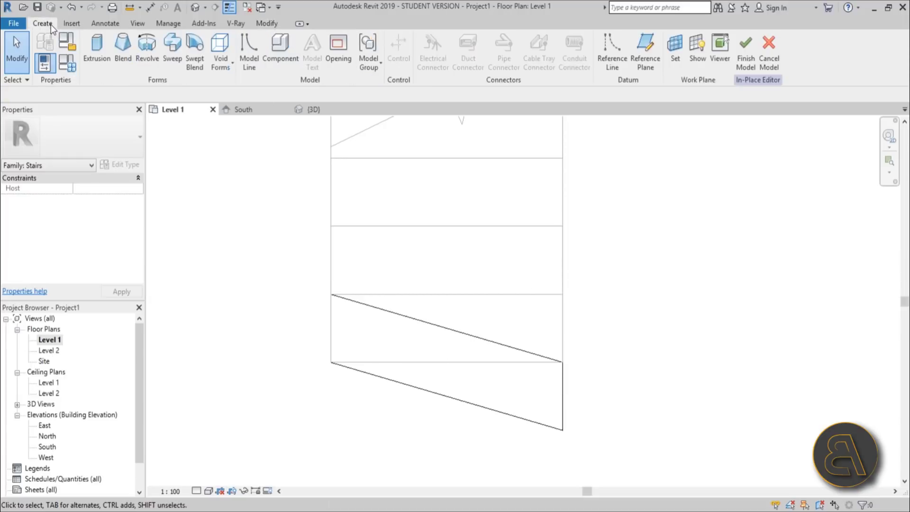
{"action": "left_click", "coordinate": [98, 57]}
{"action": "left_click", "coordinate": [493, 66]}
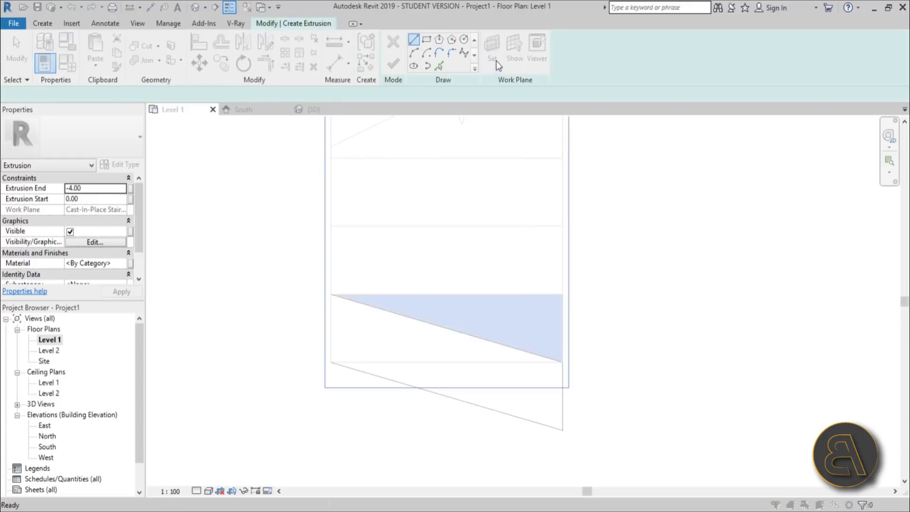
{"action": "left_click", "coordinate": [384, 339]}
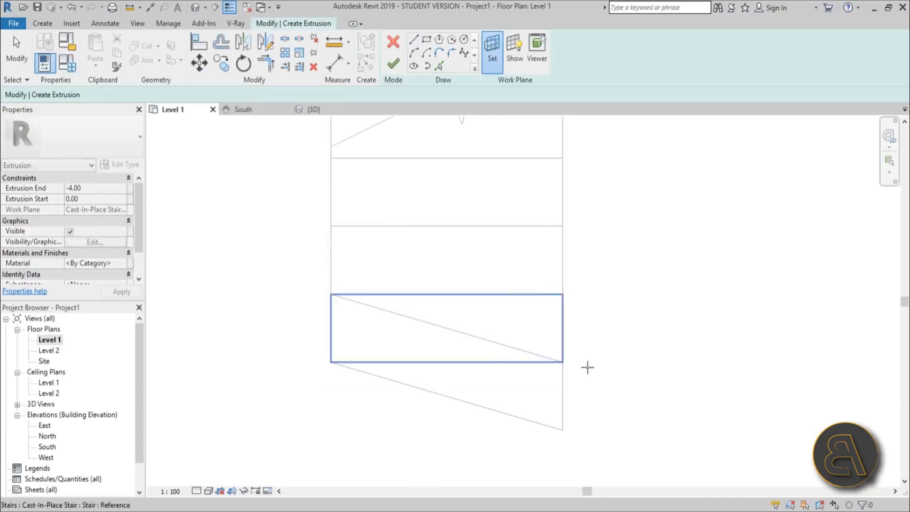
{"action": "left_click", "coordinate": [563, 289]}
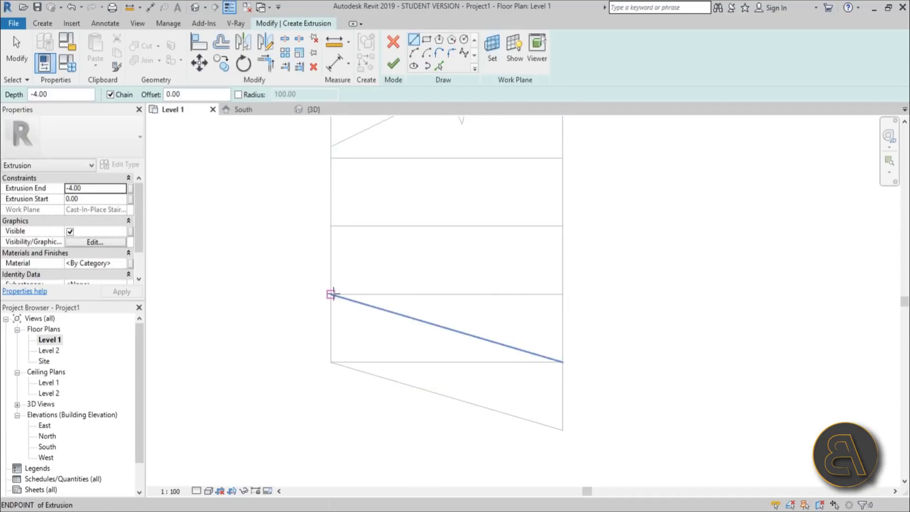
Sketch two parallel diagonal lines rising one tread depth from left to right, starting at the back and front left corners of the first tread.
{"action": "left_click", "coordinate": [331, 294]}
{"action": "left_click", "coordinate": [563, 225]}
{"action": "key", "text": "Escape"}
{"action": "left_click", "coordinate": [330, 362]}
{"action": "left_click", "coordinate": [562, 294]}
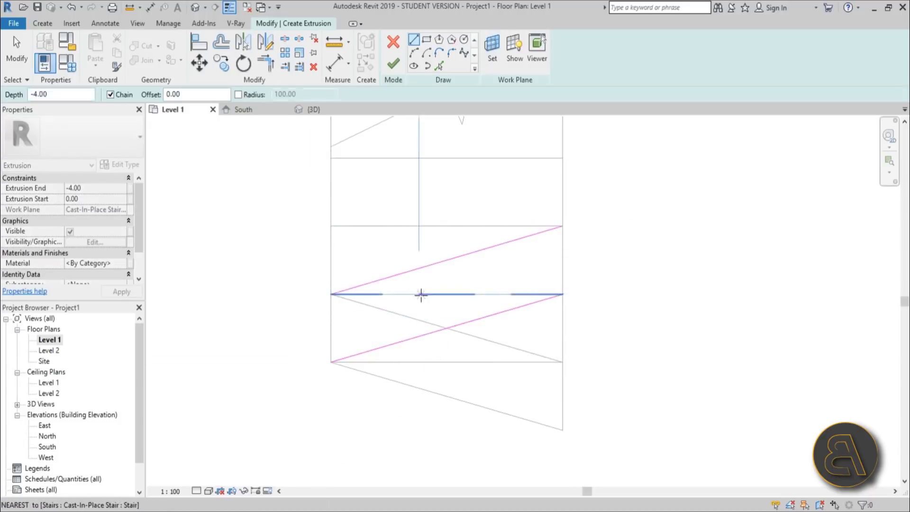
{"action": "key", "text": "Escape"}
{"action": "key", "text": "Escape"}
Close the second tread's parallelogram with a vertical line at each end and finish the extrusion at -4 depth.
{"action": "left_click", "coordinate": [413, 39]}
{"action": "left_click", "coordinate": [331, 294]}
{"action": "left_click", "coordinate": [331, 362]}
{"action": "key", "text": "Escape"}
{"action": "left_click", "coordinate": [561, 226]}
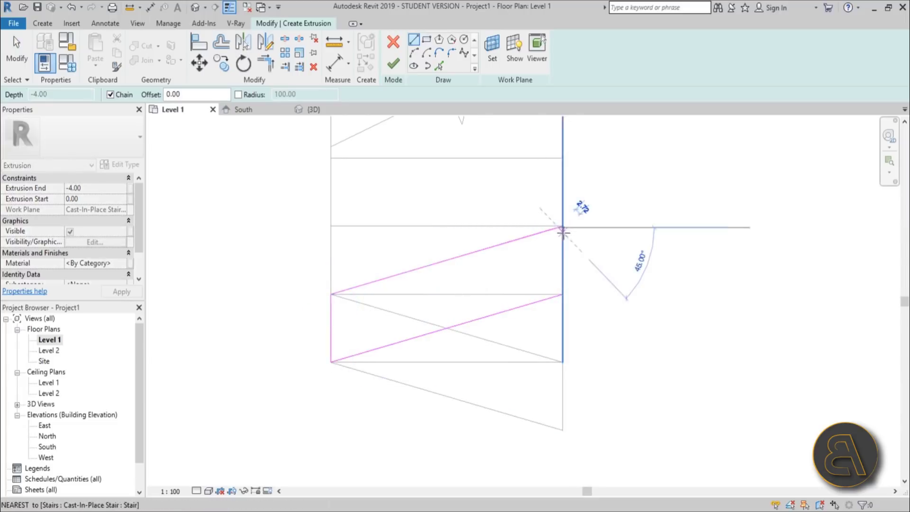
{"action": "left_click", "coordinate": [562, 294]}
{"action": "key", "text": "Escape"}
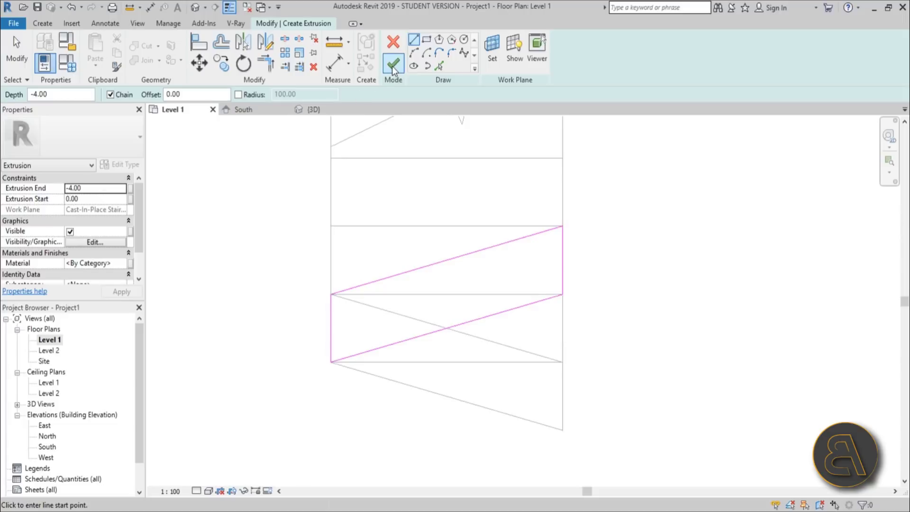
{"action": "left_click", "coordinate": [392, 65]}
{"action": "key", "text": "Escape"}
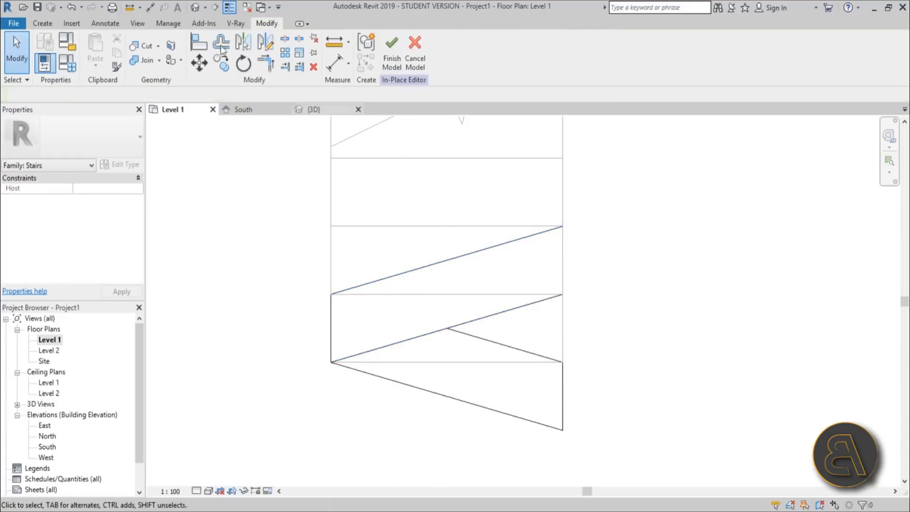
Check the position of both slanted treads in the 3D view and reopen the Level 1 plan.
{"action": "left_click", "coordinate": [194, 9]}
{"action": "middle_click_drag", "start_coordinate": [507, 260], "coordinate": [424, 246], "text": "shift"}
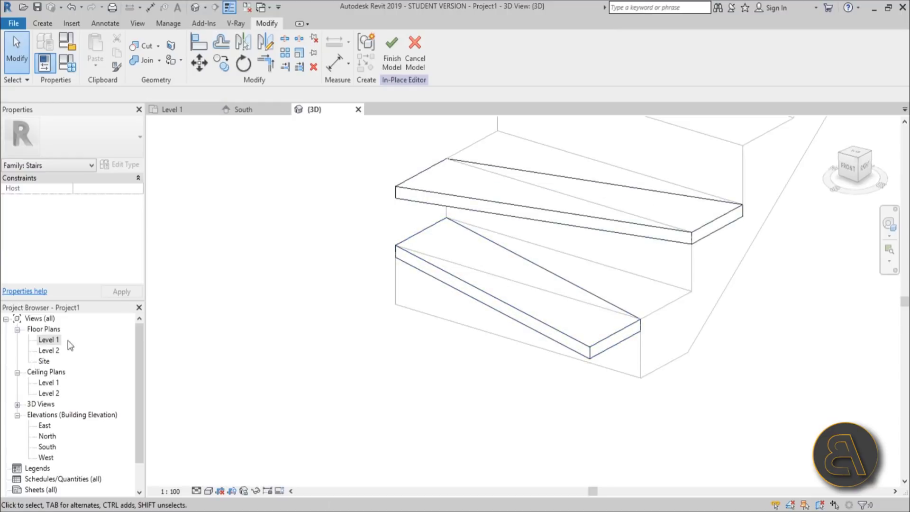
{"action": "double_click", "coordinate": [49, 341]}
{"action": "scroll", "coordinate": [370, 327], "scroll_direction": "up", "scroll_amount": 1}
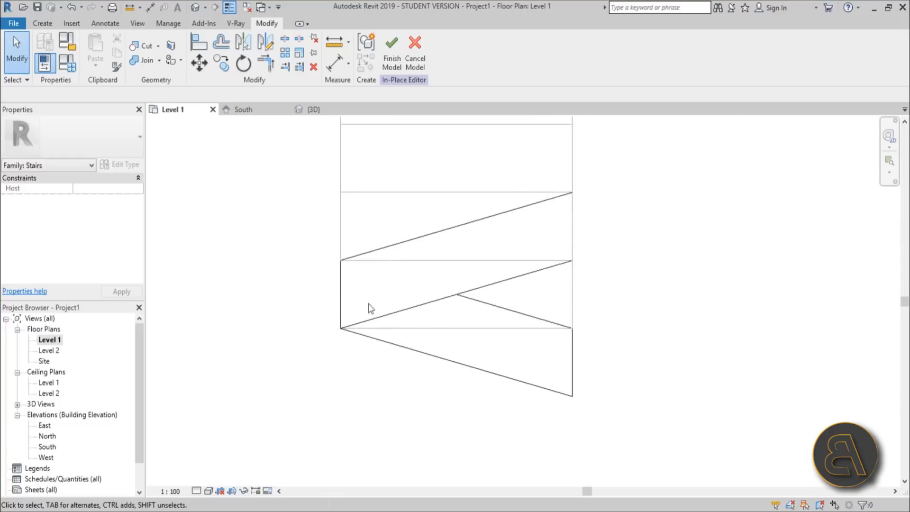
Start a third extrusion and pick the first tread's back edge, the second tread's front edge and the stair's left side as sketch lines.
{"action": "left_click", "coordinate": [42, 23]}
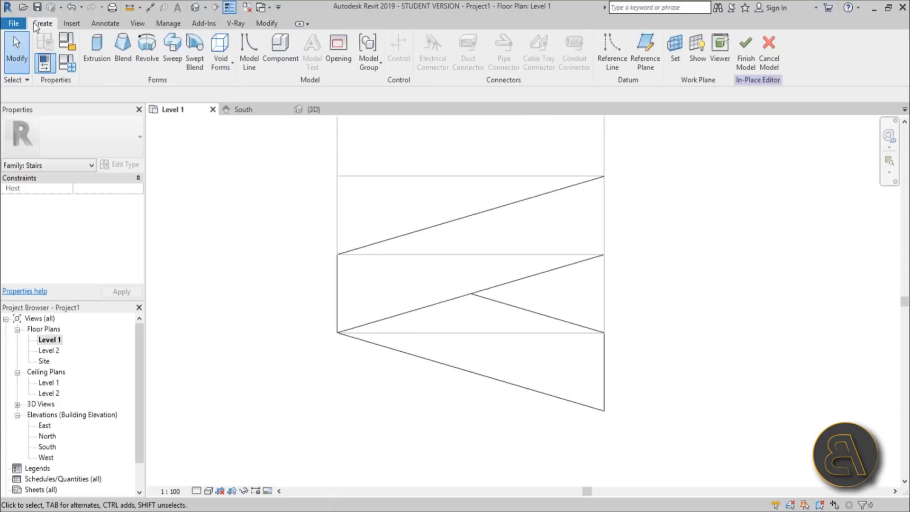
{"action": "left_click", "coordinate": [97, 48]}
{"action": "left_click", "coordinate": [438, 67]}
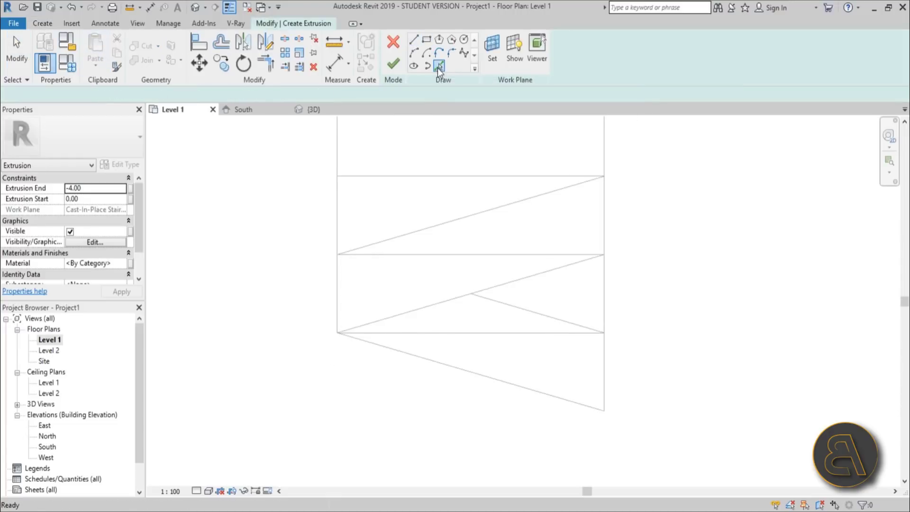
{"action": "scroll", "coordinate": [348, 306], "scroll_direction": "up", "scroll_amount": 1}
{"action": "scroll", "coordinate": [348, 306], "scroll_direction": "up", "scroll_amount": 1}
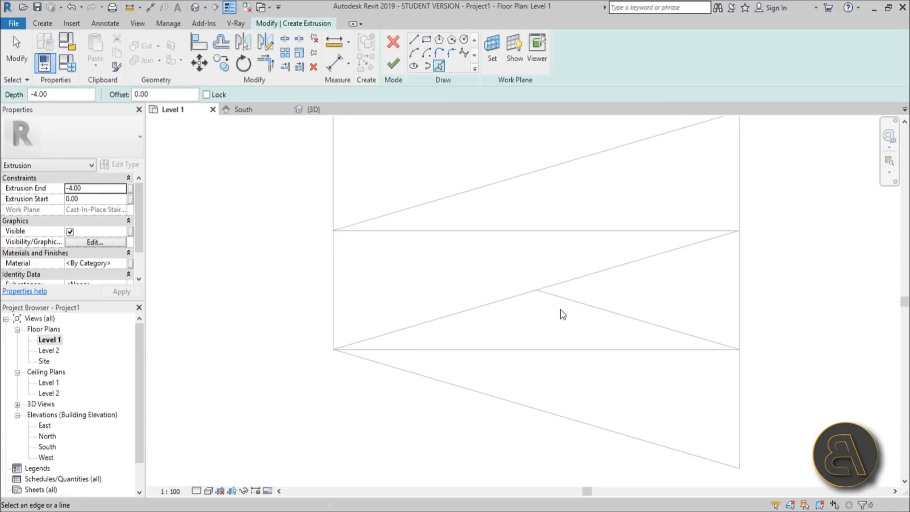
{"action": "left_click", "coordinate": [560, 299]}
{"action": "left_click", "coordinate": [433, 322]}
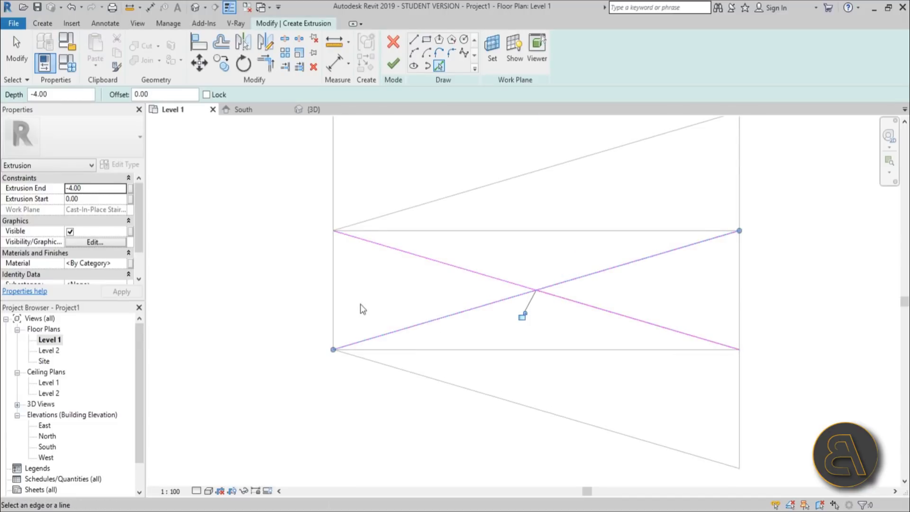
Draw a vertical sketch line crossing both diagonals just inside the stair's left side, and set its offset from that side to 4.
{"action": "left_click", "coordinate": [414, 41]}
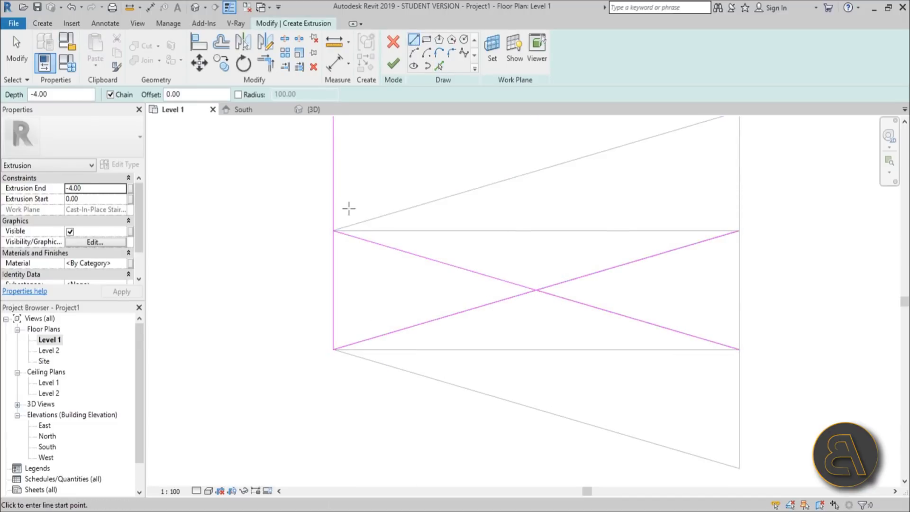
{"action": "left_click", "coordinate": [349, 209]}
{"action": "left_click", "coordinate": [346, 386]}
{"action": "key", "text": "Escape"}
{"action": "key", "text": "Escape"}
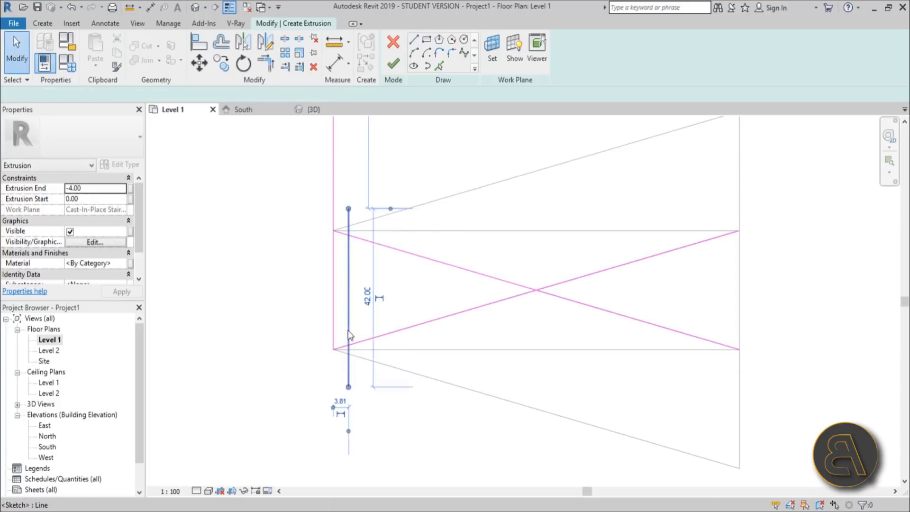
{"action": "type", "text": "4"}
{"action": "key", "text": "Return"}
{"action": "left_click", "coordinate": [286, 360]}
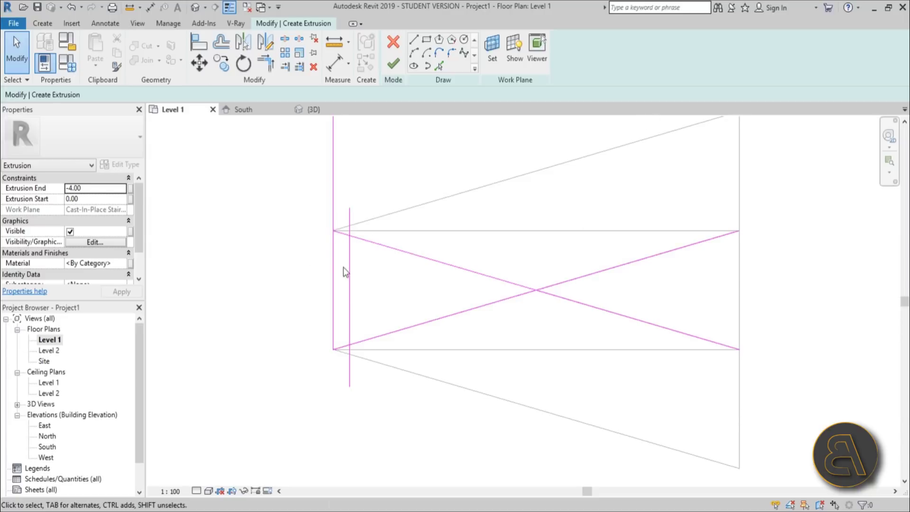
Trim the sketch lines into a closed narrow strip along the left side between the two treads and finish the extrusion at -4 depth.
{"action": "key", "text": "t"}
{"action": "key", "text": "r"}
{"action": "left_click", "coordinate": [349, 251]}
{"action": "left_click", "coordinate": [345, 235]}
{"action": "left_click", "coordinate": [337, 318]}
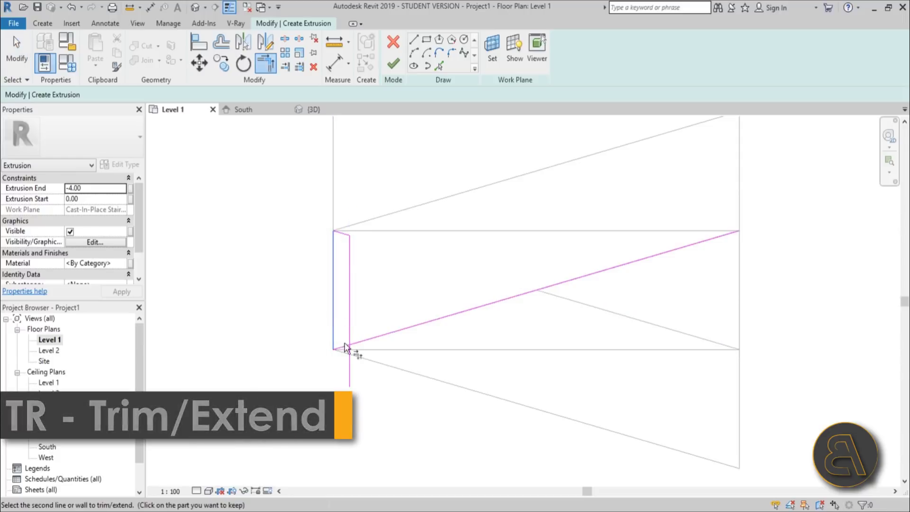
{"action": "left_click", "coordinate": [341, 346]}
{"action": "left_click", "coordinate": [349, 341]}
{"action": "scroll", "coordinate": [351, 322], "scroll_direction": "down", "scroll_amount": 2}
{"action": "key", "text": "Escape"}
{"action": "key", "text": "Escape"}
{"action": "left_click", "coordinate": [393, 63]}
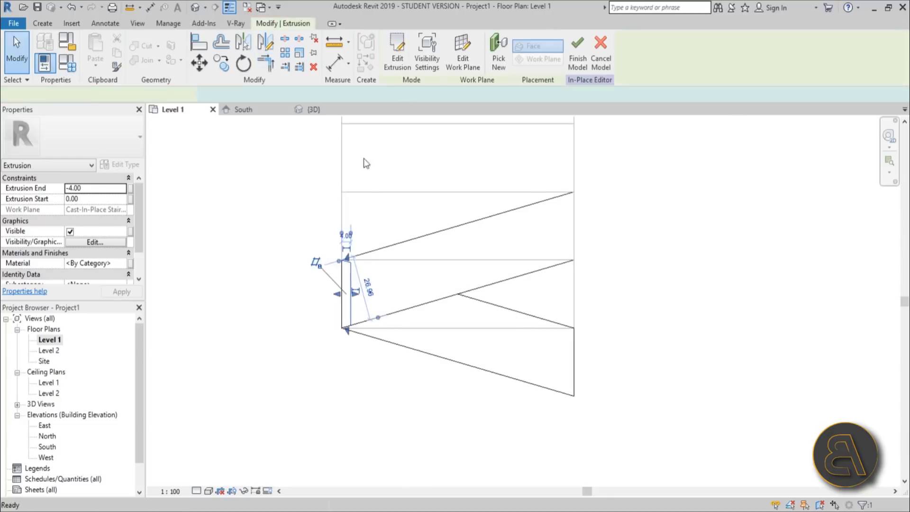
Mirror a copy of the narrow strip to the stair's right side about a vertical axis drawn through the middle of the tread width.
{"action": "key", "text": "d"}
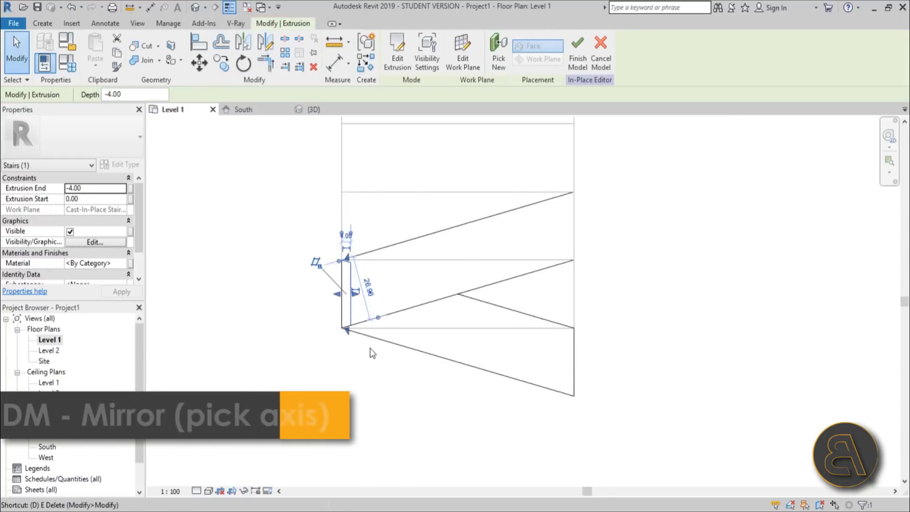
{"action": "key", "text": "m"}
{"action": "left_click", "coordinate": [457, 260]}
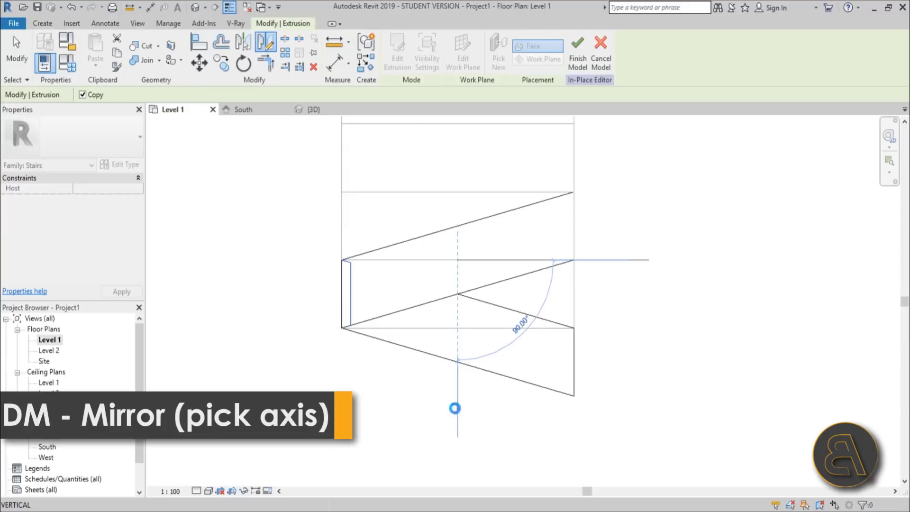
{"action": "left_click", "coordinate": [454, 408]}
{"action": "scroll", "coordinate": [593, 360], "scroll_direction": "up", "scroll_amount": 1}
{"action": "key", "text": "Escape"}
Move the mirrored strip forward one tread depth so it lines up with the right end of the first tread.
{"action": "left_click", "coordinate": [556, 289]}
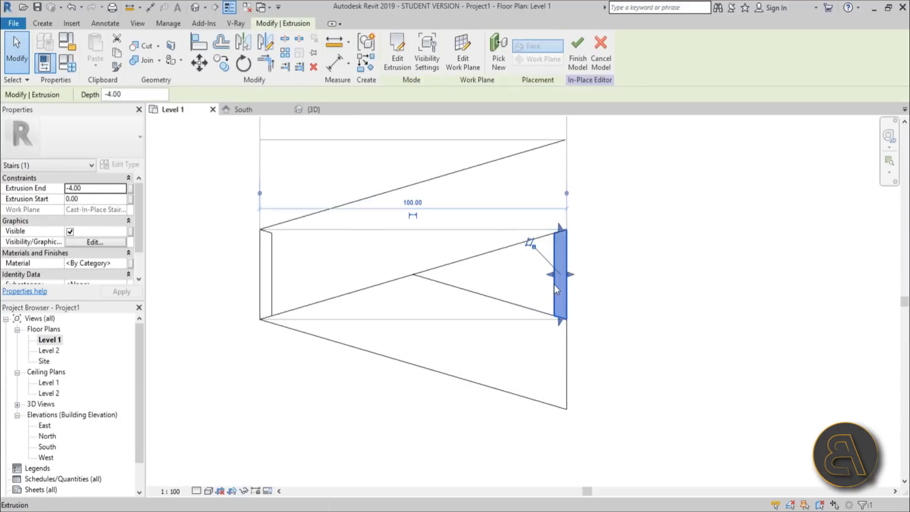
{"action": "key", "text": "m"}
{"action": "key", "text": "v"}
{"action": "left_click", "coordinate": [566, 229]}
{"action": "left_click", "coordinate": [566, 318]}
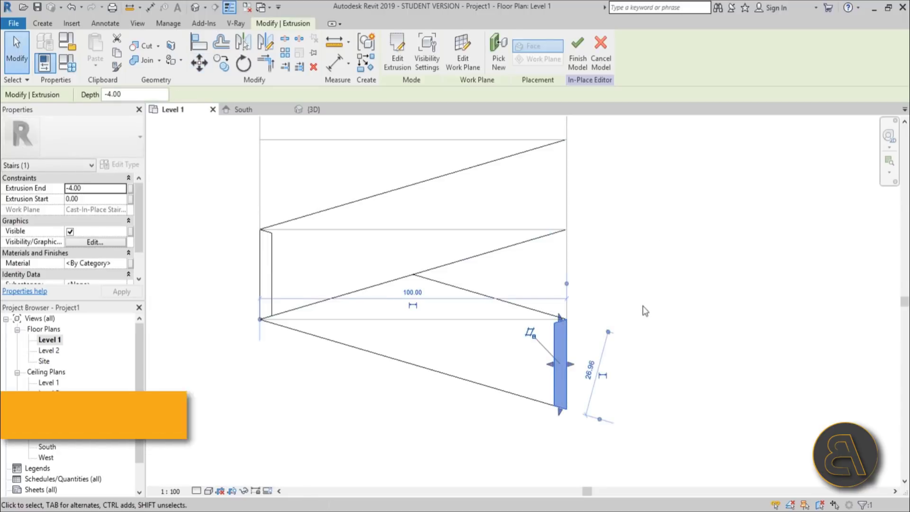
{"action": "key", "text": "Escape"}
In the 3D view, stretch the left strip into a vertical support from the second tread's underside down to the first tread's top.
{"action": "left_click", "coordinate": [204, 9]}
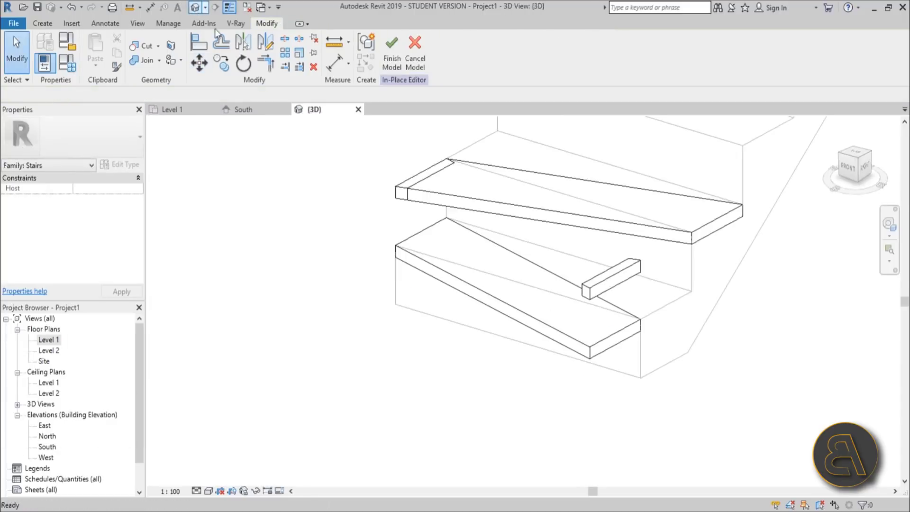
{"action": "middle_click_drag", "start_coordinate": [517, 340], "coordinate": [568, 277], "text": "shift"}
{"action": "left_click", "coordinate": [355, 176]}
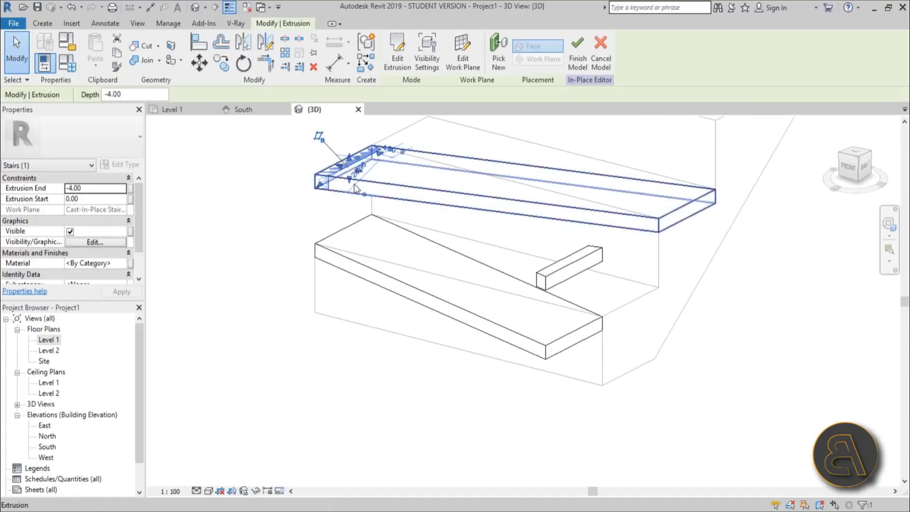
{"action": "left_click_drag", "start_coordinate": [351, 194], "coordinate": [353, 233]}
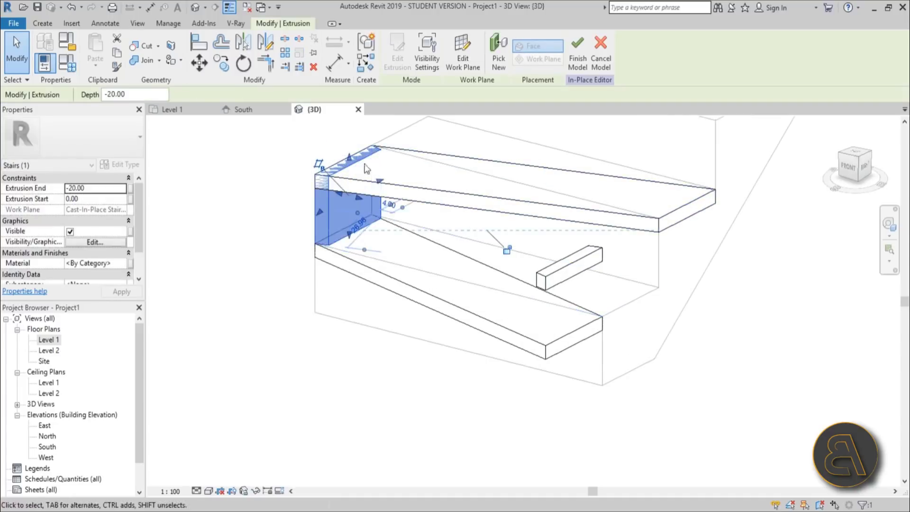
{"action": "left_click_drag", "start_coordinate": [345, 161], "coordinate": [349, 171]}
{"action": "left_click", "coordinate": [257, 190]}
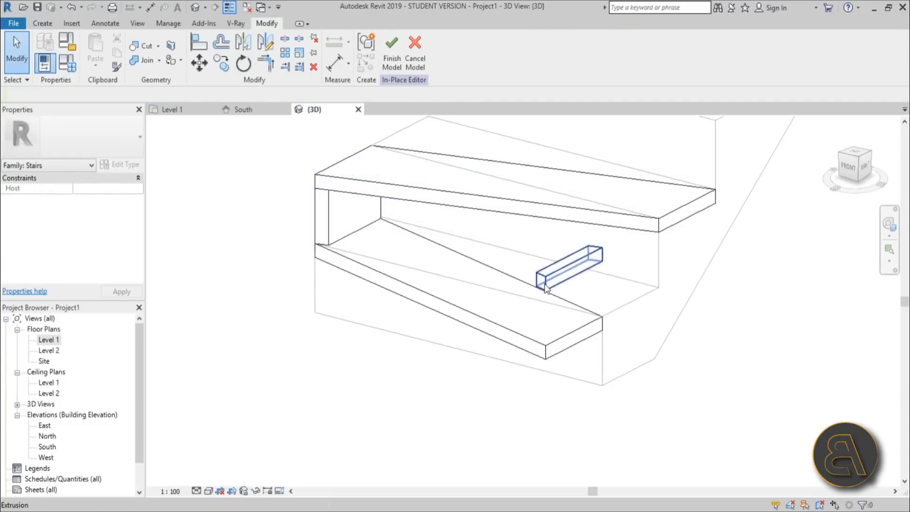
Stretch the right strip into a vertical support running from the first tread's underside down to the base of the stair.
{"action": "left_click", "coordinate": [569, 267]}
{"action": "middle_click_drag", "start_coordinate": [566, 274], "coordinate": [560, 256]}
{"action": "left_click_drag", "start_coordinate": [568, 335], "coordinate": [569, 396]}
{"action": "left_click_drag", "start_coordinate": [566, 280], "coordinate": [507, 345]}
{"action": "left_click", "coordinate": [289, 190]}
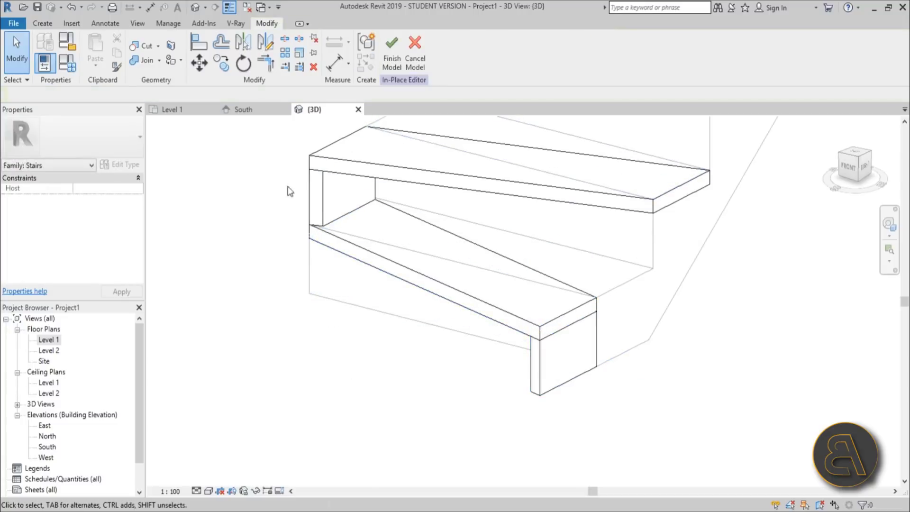
Join the left support with the first tread, the right support with the first tread, and the left support with the second tread.
{"action": "left_click", "coordinate": [155, 60]}
{"action": "left_click", "coordinate": [331, 214]}
{"action": "left_click", "coordinate": [336, 238]}
{"action": "left_click", "coordinate": [341, 242]}
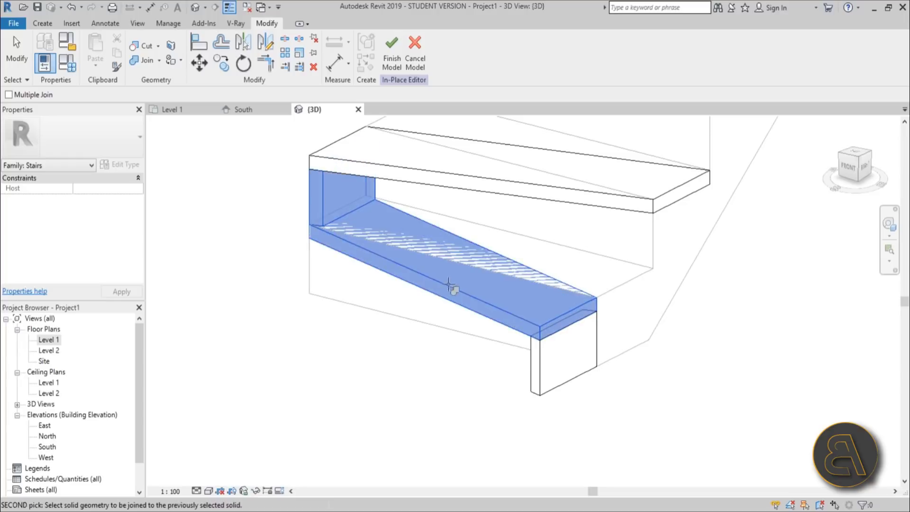
{"action": "left_click", "coordinate": [544, 367]}
{"action": "left_click", "coordinate": [322, 197]}
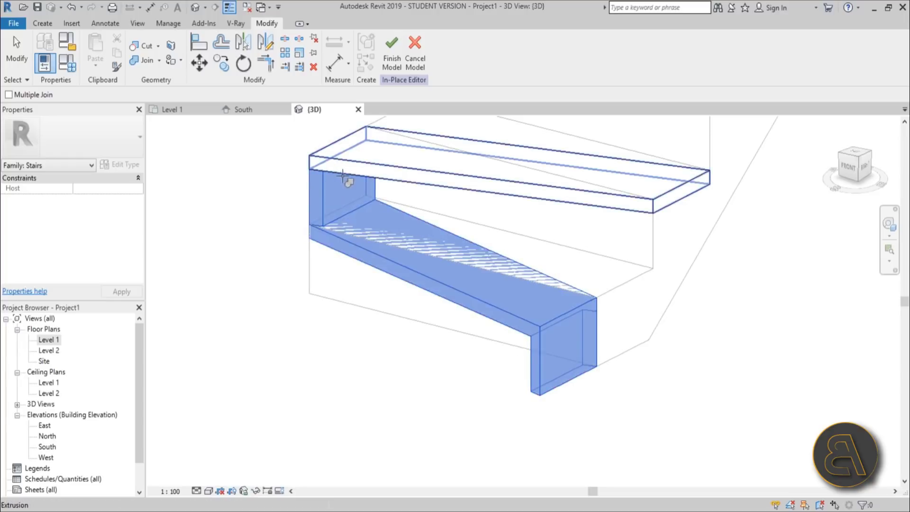
{"action": "left_click", "coordinate": [345, 177]}
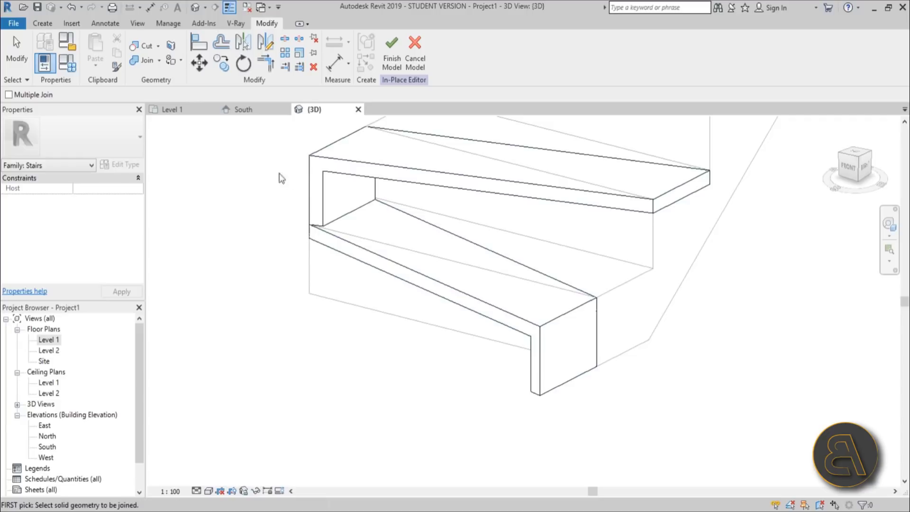
{"action": "key", "text": "Escape"}
Try to copy the joined two-step solid up the stair in the West elevation, from its base corner to the next step's corner.
{"action": "left_click", "coordinate": [311, 184]}
{"action": "middle_click_drag", "start_coordinate": [276, 250], "coordinate": [516, 373], "text": "shift"}
{"action": "scroll", "coordinate": [283, 430], "scroll_direction": "down", "scroll_amount": 4}
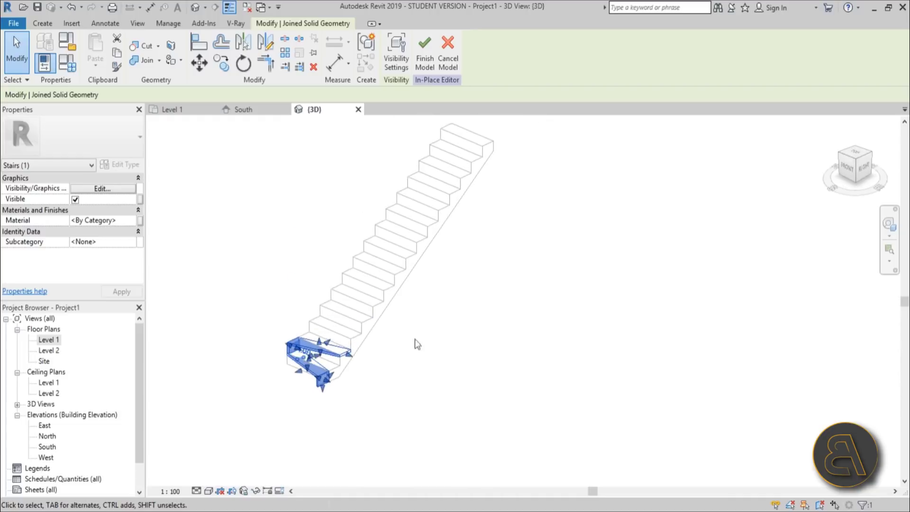
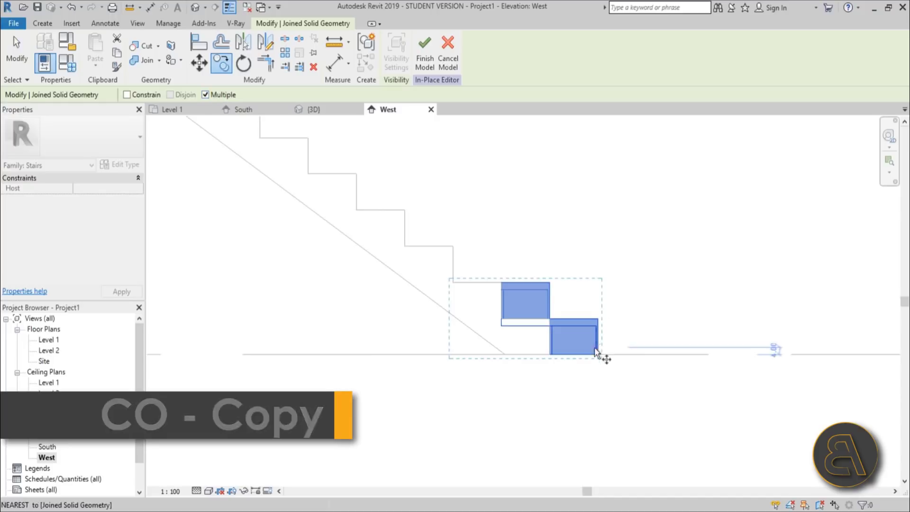
{"action": "scroll", "coordinate": [555, 357], "scroll_direction": "up", "scroll_amount": 6}
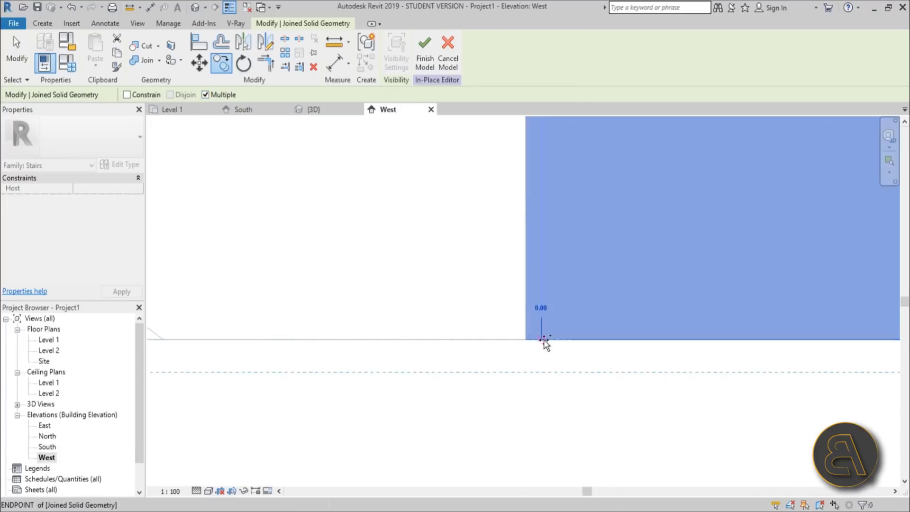
{"action": "scroll", "coordinate": [558, 421], "scroll_direction": "down", "scroll_amount": 6}
{"action": "middle_click_drag", "start_coordinate": [483, 297], "coordinate": [555, 351]}
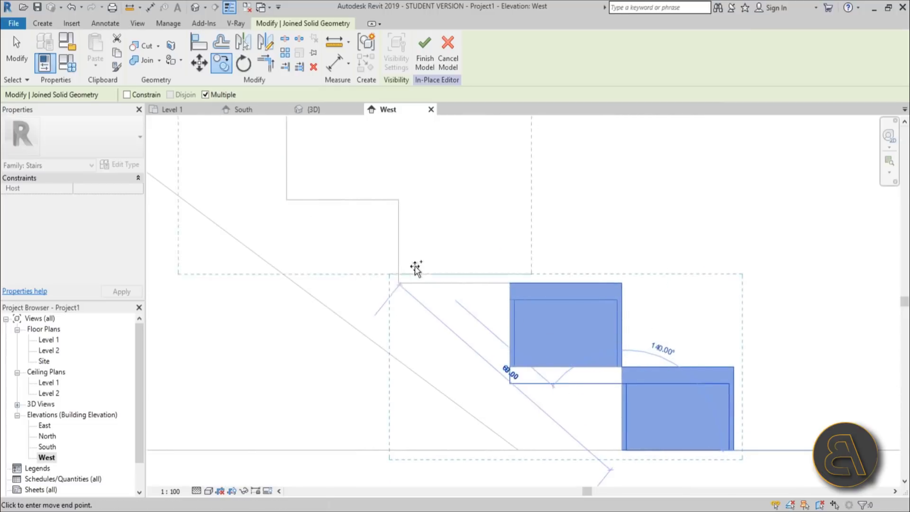
{"action": "left_click", "coordinate": [398, 283]}
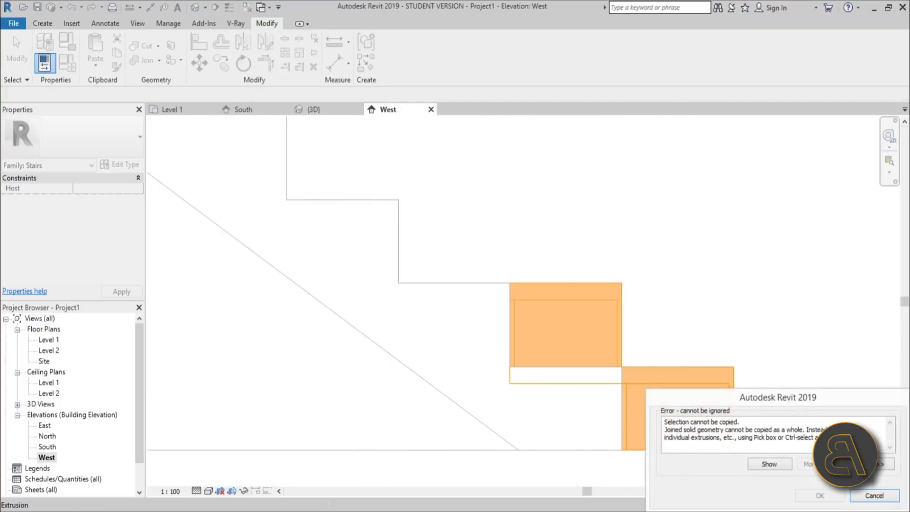
{"action": "left_click", "coordinate": [874, 495]}
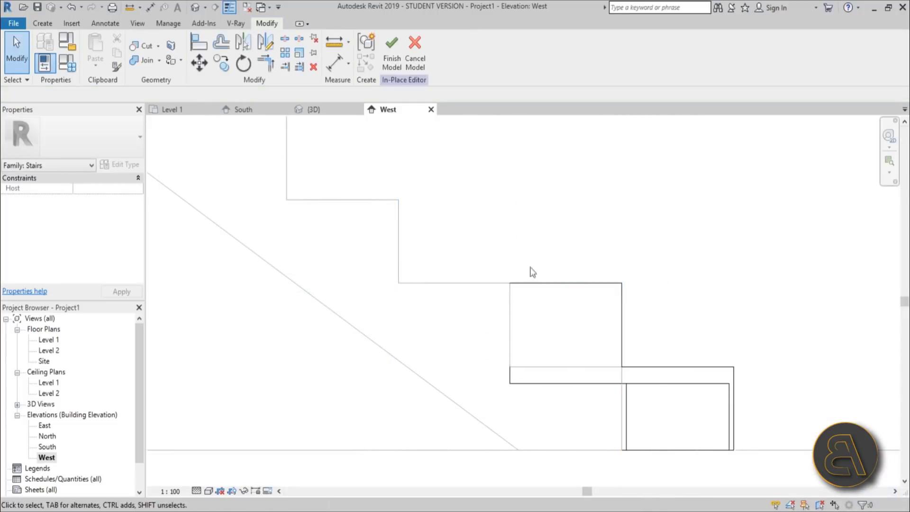
Select all four extrusions together and copy them two steps up the reference stair, with Multiple on and Constrain off.
{"action": "left_click_drag", "start_coordinate": [348, 234], "coordinate": [800, 490]}
{"action": "middle_click_drag", "start_coordinate": [685, 475], "coordinate": [640, 422]}
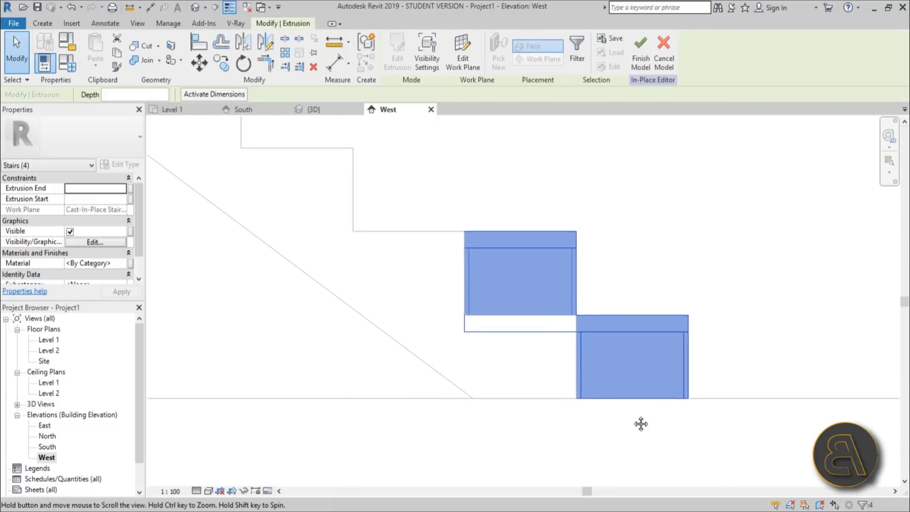
{"action": "key", "text": "c"}
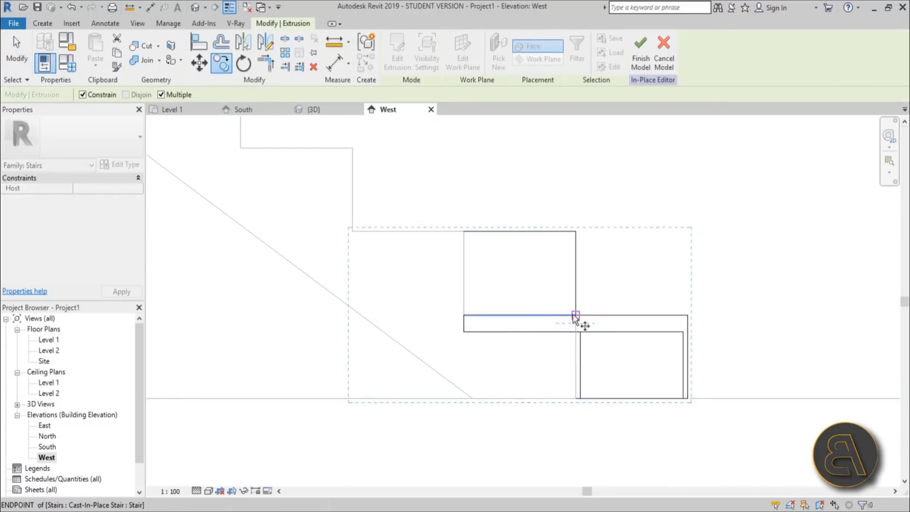
{"action": "scroll", "coordinate": [583, 319], "scroll_direction": "up", "scroll_amount": 3}
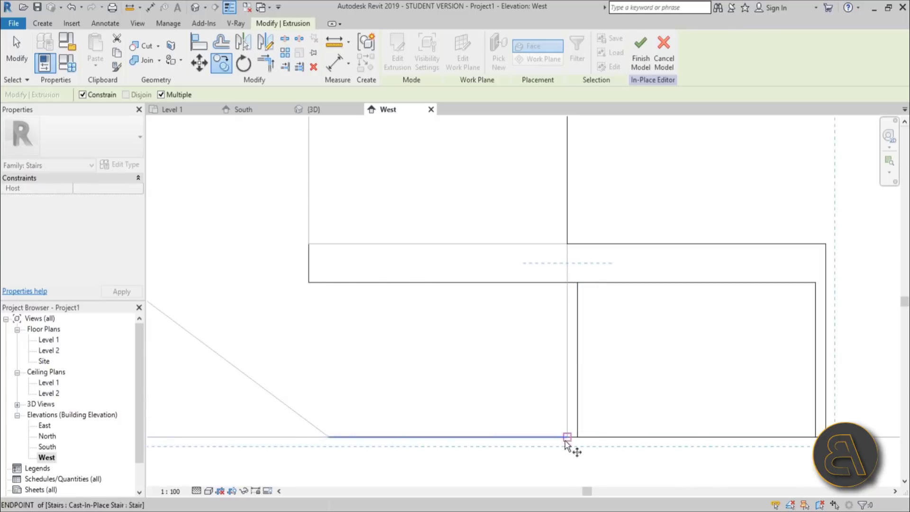
{"action": "scroll", "coordinate": [570, 438], "scroll_direction": "down", "scroll_amount": 3}
{"action": "middle_click_drag", "start_coordinate": [378, 258], "coordinate": [464, 305]}
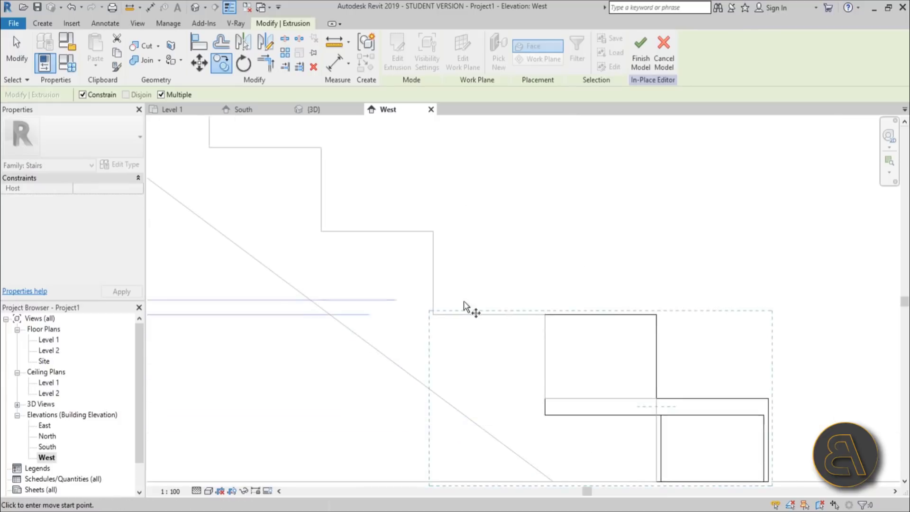
{"action": "left_click", "coordinate": [433, 315]}
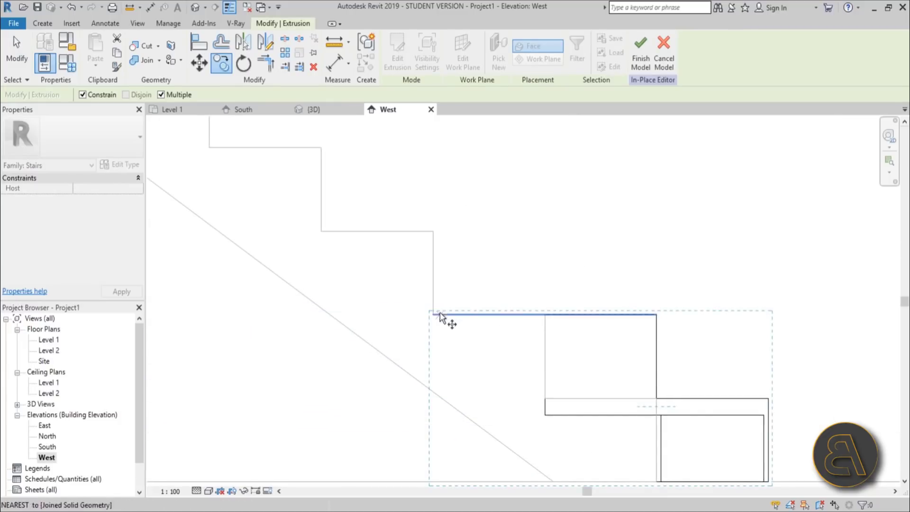
{"action": "scroll", "coordinate": [327, 250], "scroll_direction": "down", "scroll_amount": 2}
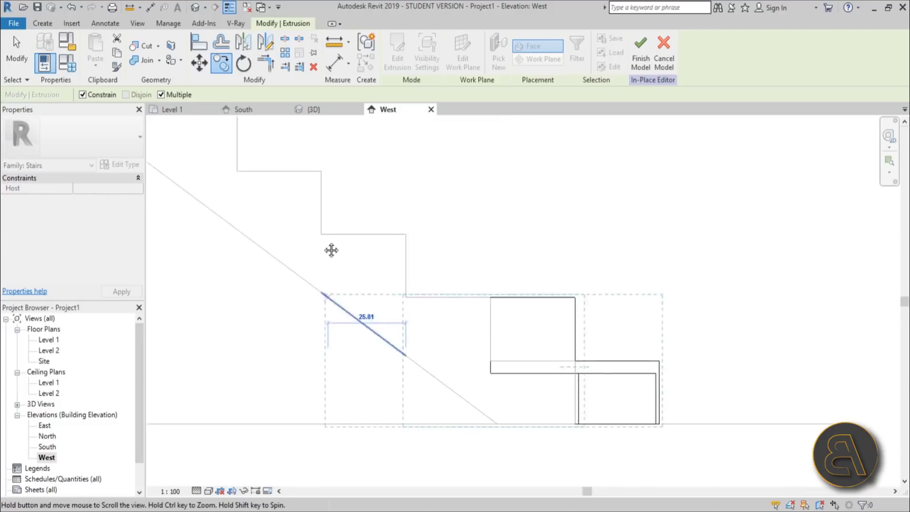
{"action": "left_click", "coordinate": [101, 97]}
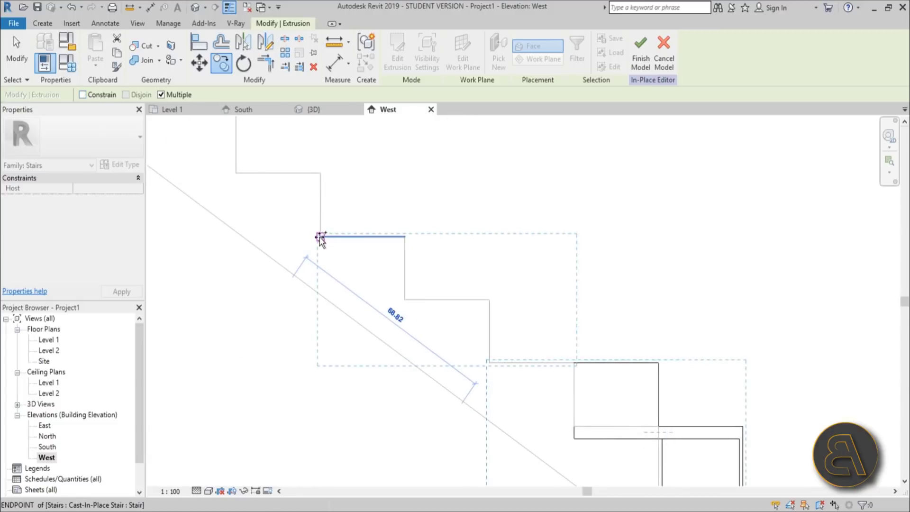
{"action": "left_click", "coordinate": [320, 237]}
{"action": "scroll", "coordinate": [417, 350], "scroll_direction": "down", "scroll_amount": 1}
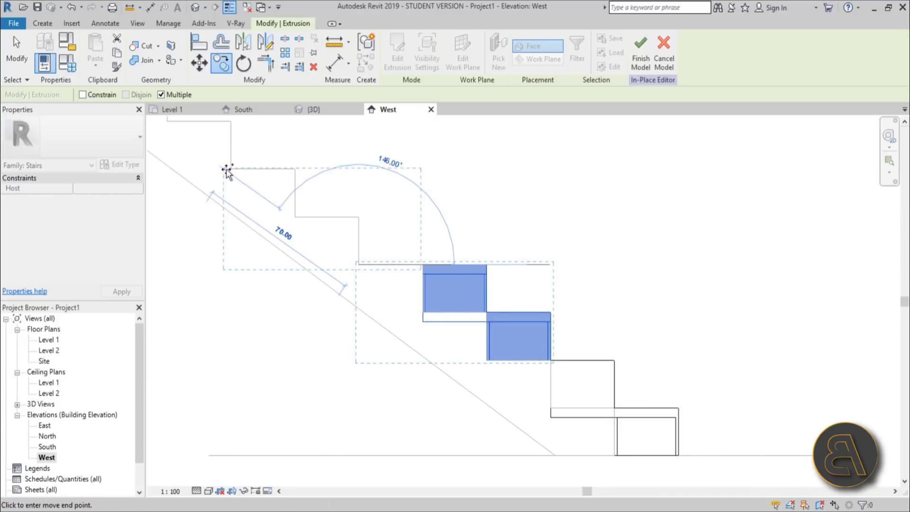
Place another copy of the four extrusions one step further up the reference stair in the West elevation.
{"action": "scroll", "coordinate": [197, 250], "scroll_direction": "down", "scroll_amount": 1}
{"action": "middle_click_drag", "start_coordinate": [197, 250], "coordinate": [413, 345]}
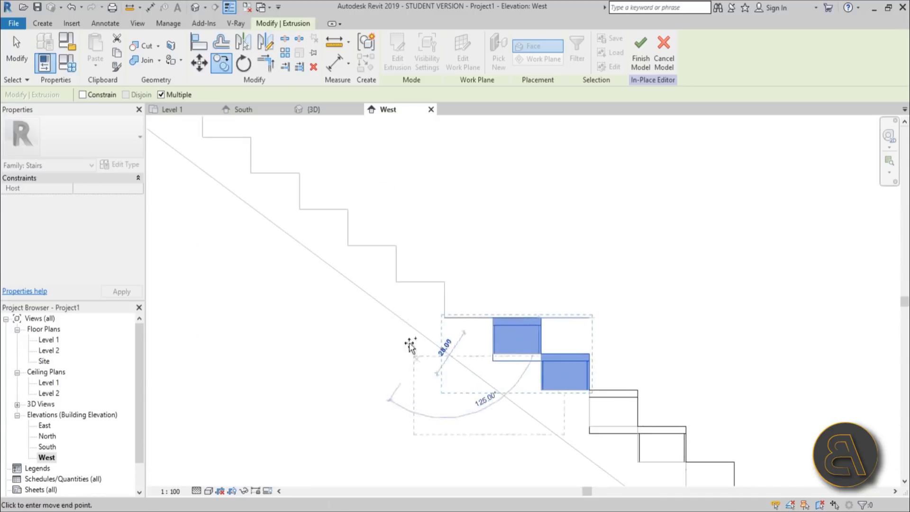
{"action": "left_click", "coordinate": [398, 283]}
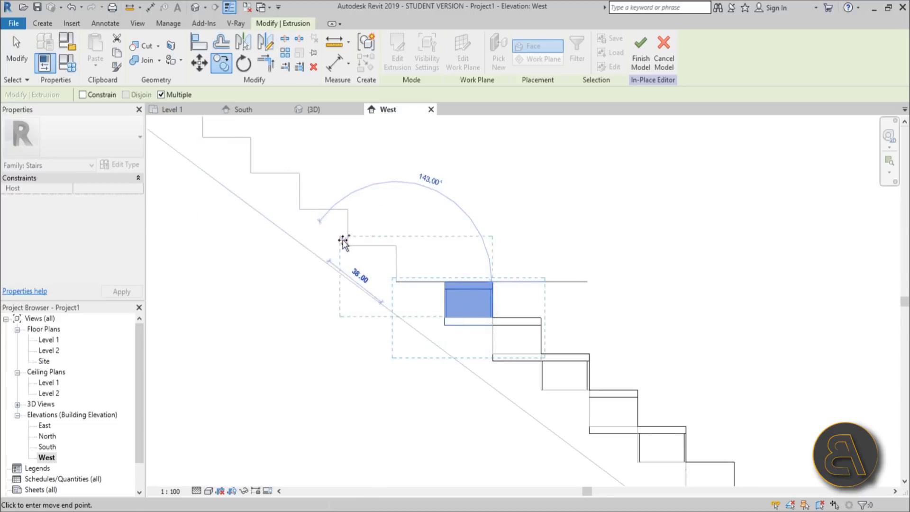
Delete the misplaced copy's extrusions at the upper end of the modelled steps in the 3D view.
{"action": "left_click", "coordinate": [194, 9]}
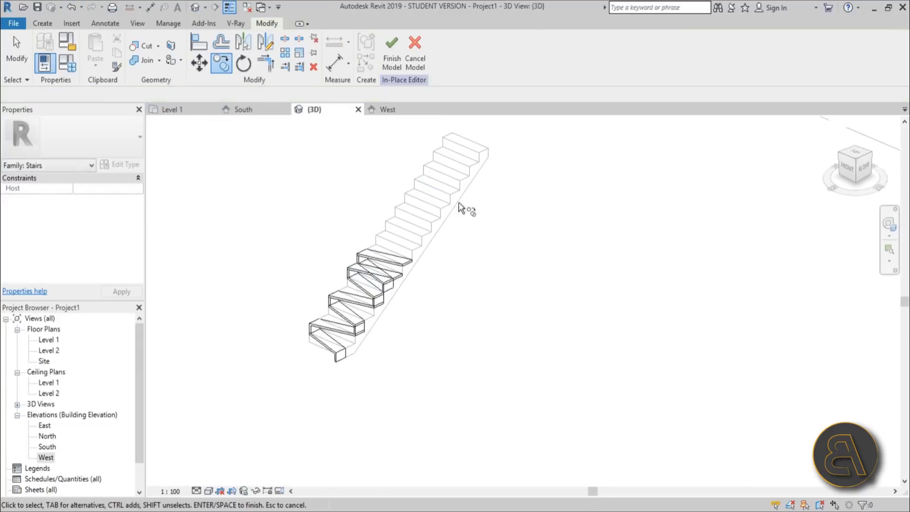
{"action": "scroll", "coordinate": [393, 266], "scroll_direction": "up", "scroll_amount": 4}
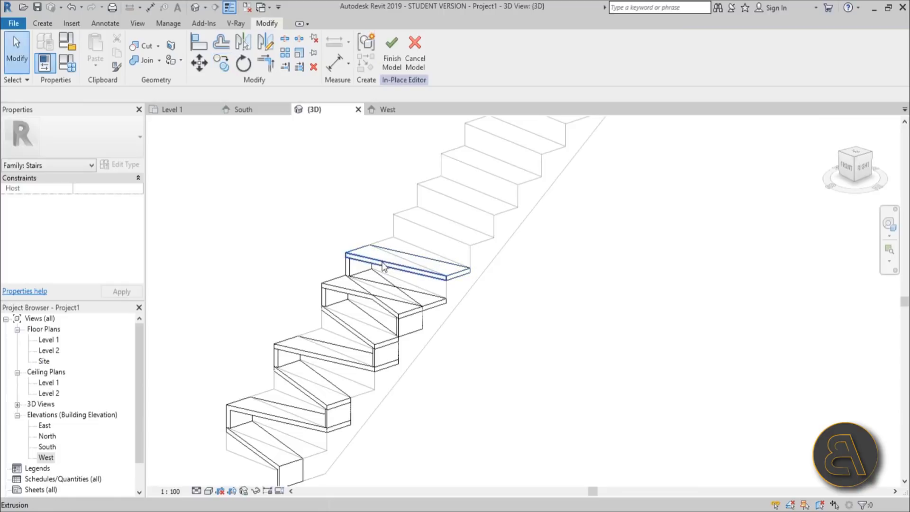
{"action": "left_click", "coordinate": [356, 260]}
{"action": "key", "text": "Delete"}
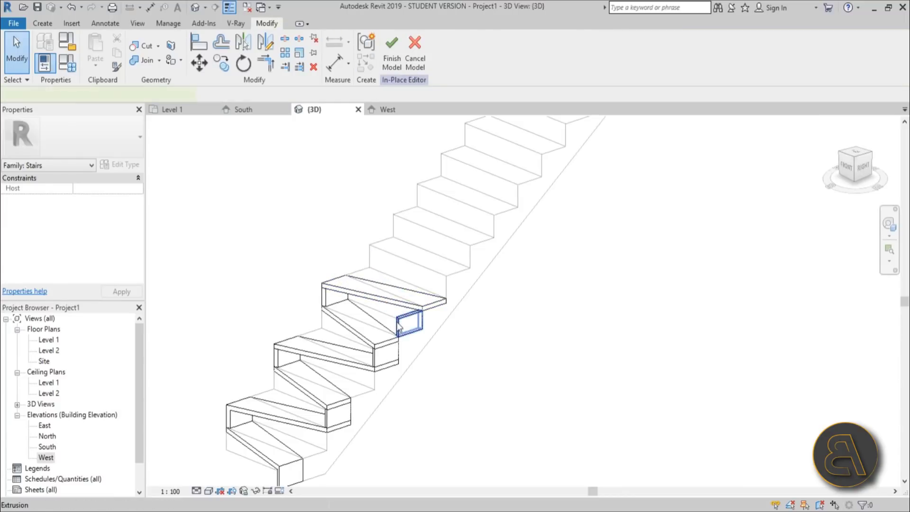
Select the topmost module's four extrusions and copy them repeatedly up the reference stair in the West elevation, two steps at a time.
{"action": "left_click_drag", "start_coordinate": [306, 254], "coordinate": [484, 370]}
{"action": "middle_click_drag", "start_coordinate": [506, 411], "coordinate": [444, 333], "text": "shift"}
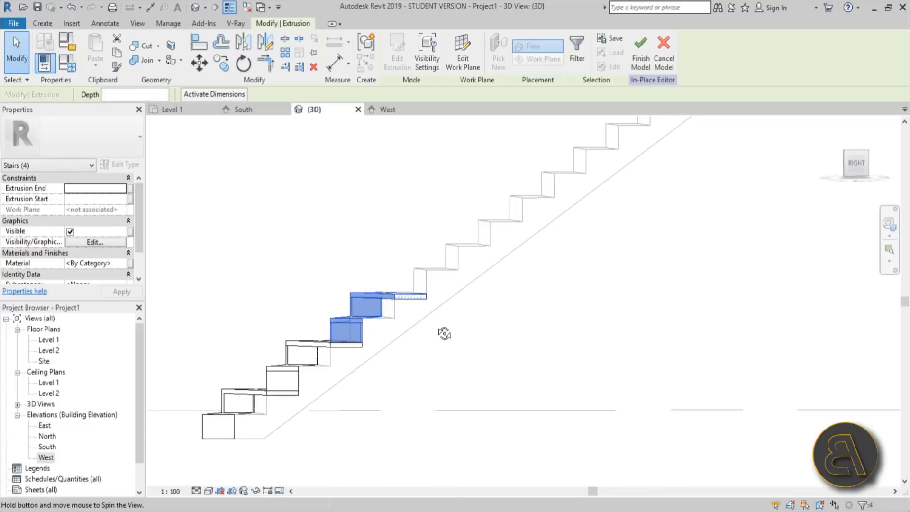
{"action": "double_click", "coordinate": [46, 458]}
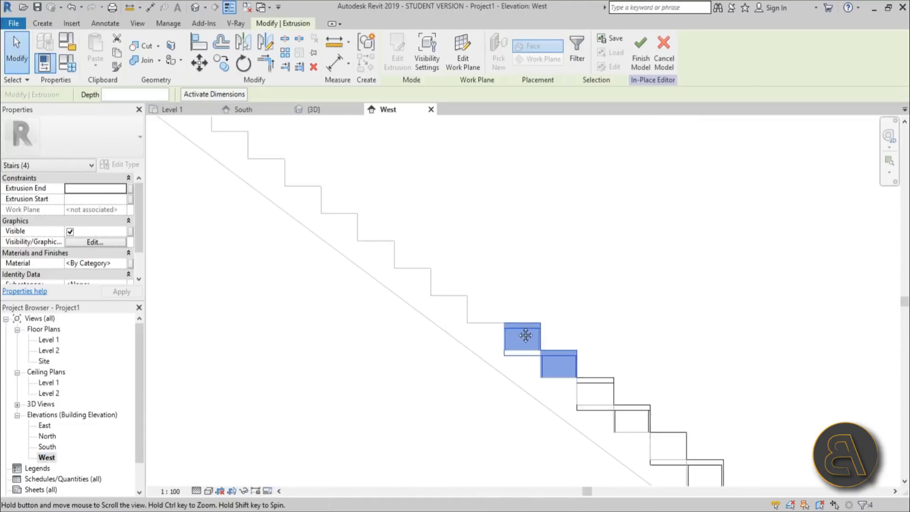
{"action": "middle_click_drag", "start_coordinate": [524, 332], "coordinate": [419, 270]}
{"action": "left_click", "coordinate": [223, 66]}
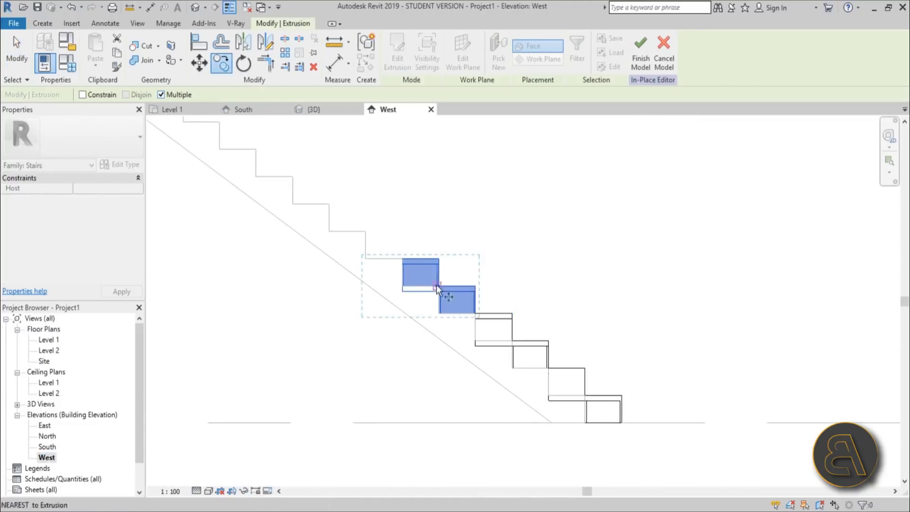
{"action": "scroll", "coordinate": [406, 275], "scroll_direction": "up", "scroll_amount": 2}
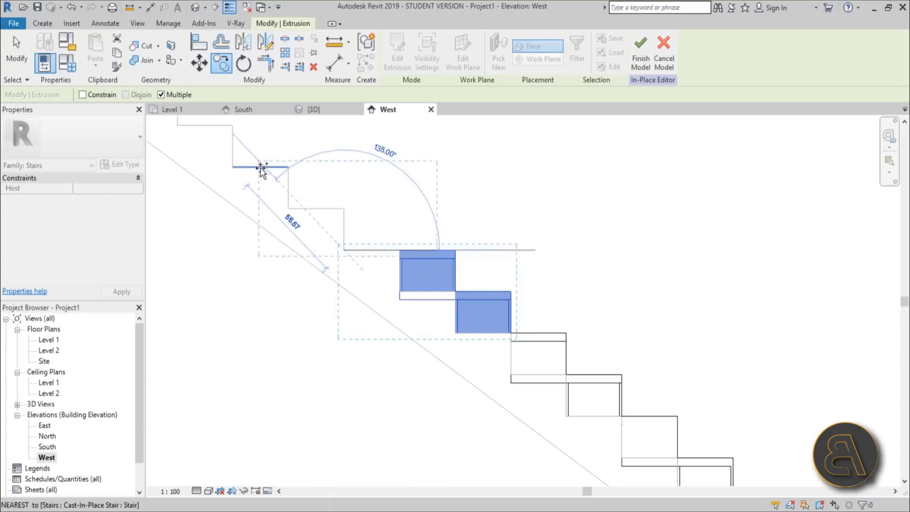
{"action": "middle_click_drag", "start_coordinate": [356, 329], "coordinate": [588, 459]}
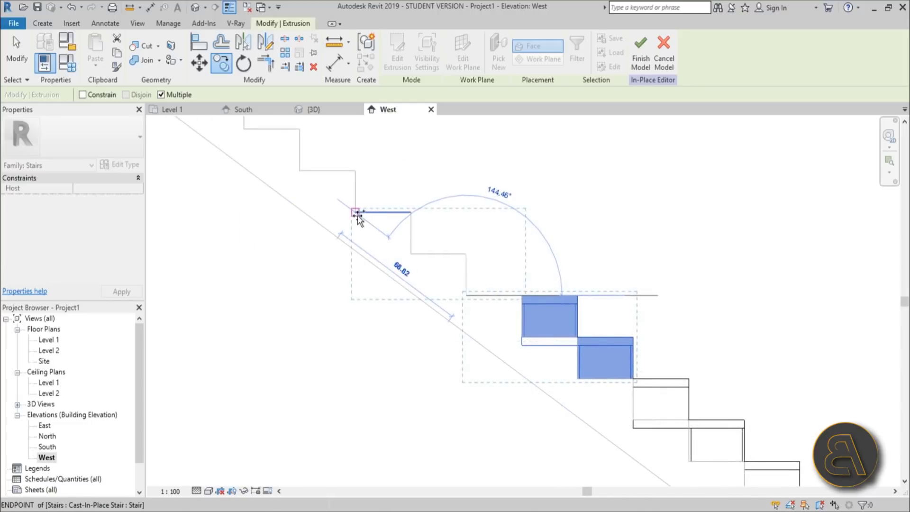
{"action": "middle_click_drag", "start_coordinate": [355, 218], "coordinate": [391, 341]}
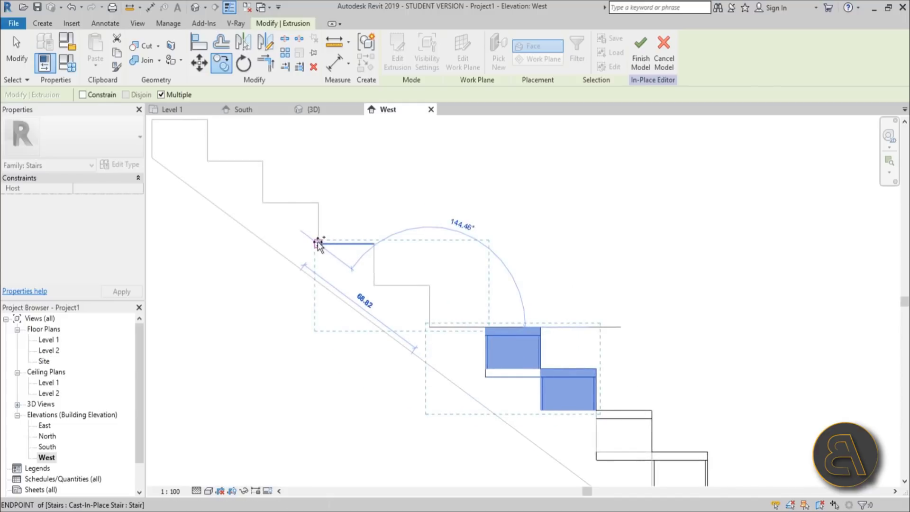
{"action": "middle_click_drag", "start_coordinate": [318, 241], "coordinate": [416, 311]}
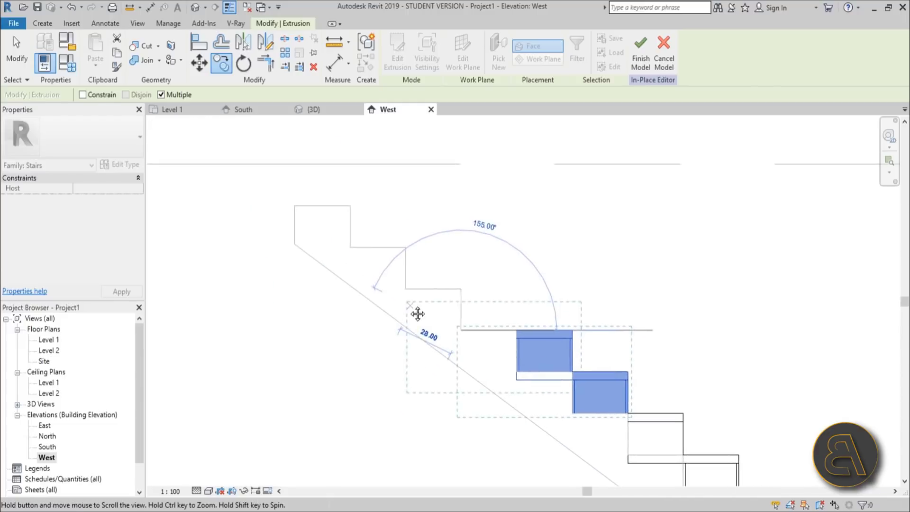
{"action": "left_click", "coordinate": [351, 247]}
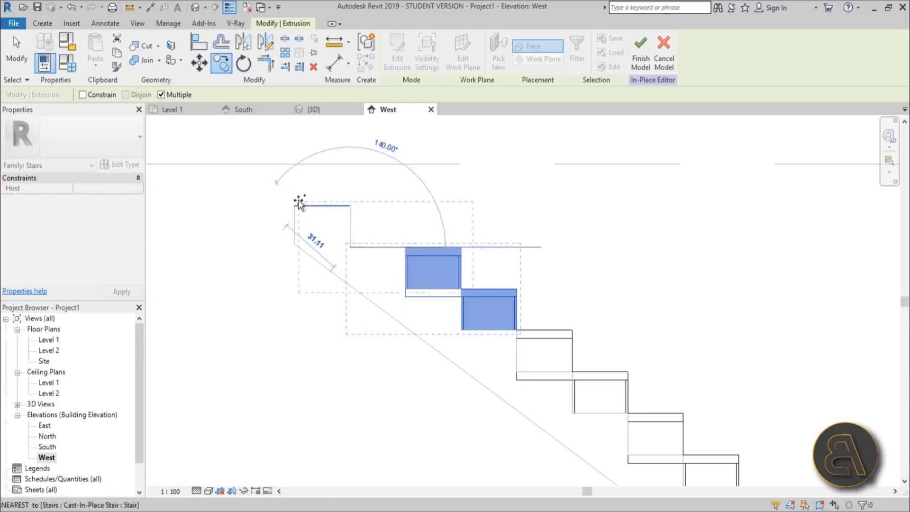
{"action": "key", "text": "Escape"}
{"action": "key", "text": "Escape"}
Copy only the topmost right-side support and the slanted tread on it two steps up, onto the reference stair's last step.
{"action": "scroll", "coordinate": [397, 243], "scroll_direction": "up", "scroll_amount": 1}
{"action": "scroll", "coordinate": [397, 243], "scroll_direction": "up", "scroll_amount": 1}
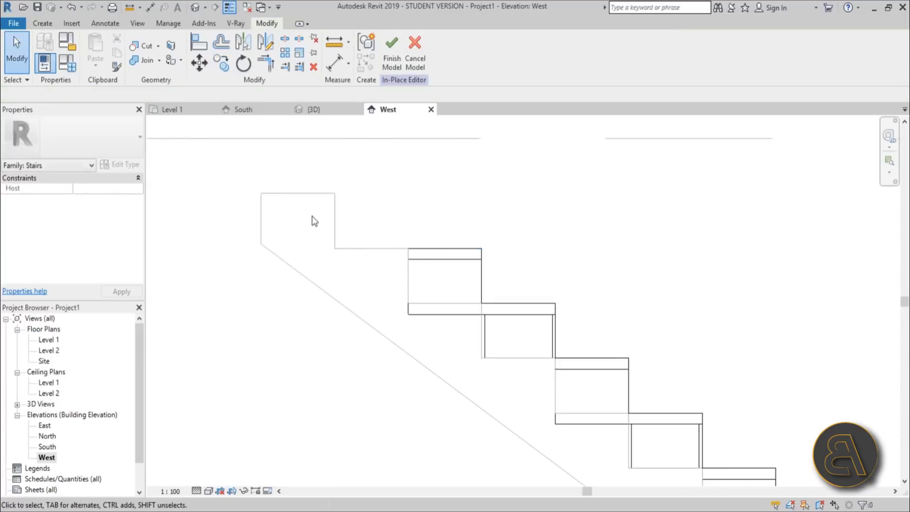
{"action": "left_click", "coordinate": [194, 8]}
{"action": "middle_click_drag", "start_coordinate": [673, 407], "coordinate": [473, 445], "text": "shift"}
{"action": "scroll", "coordinate": [368, 325], "scroll_direction": "up", "scroll_amount": 3}
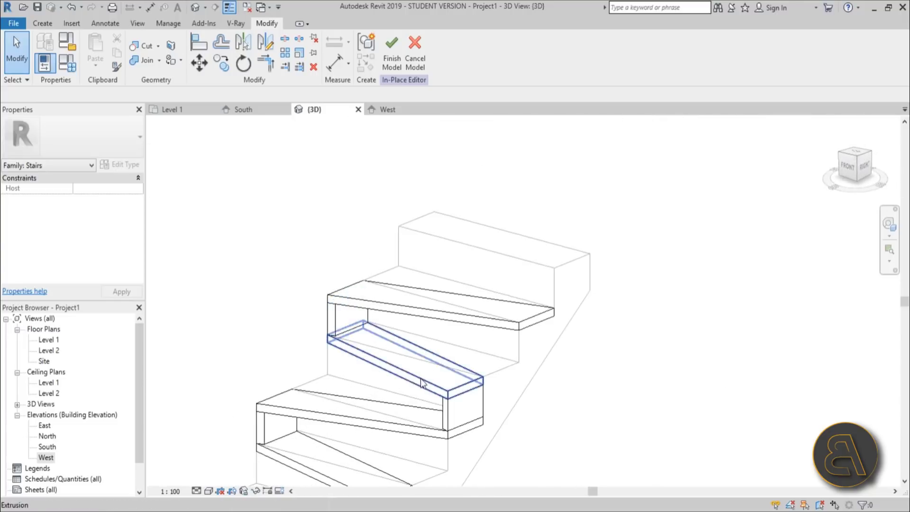
{"action": "left_click", "coordinate": [406, 356]}
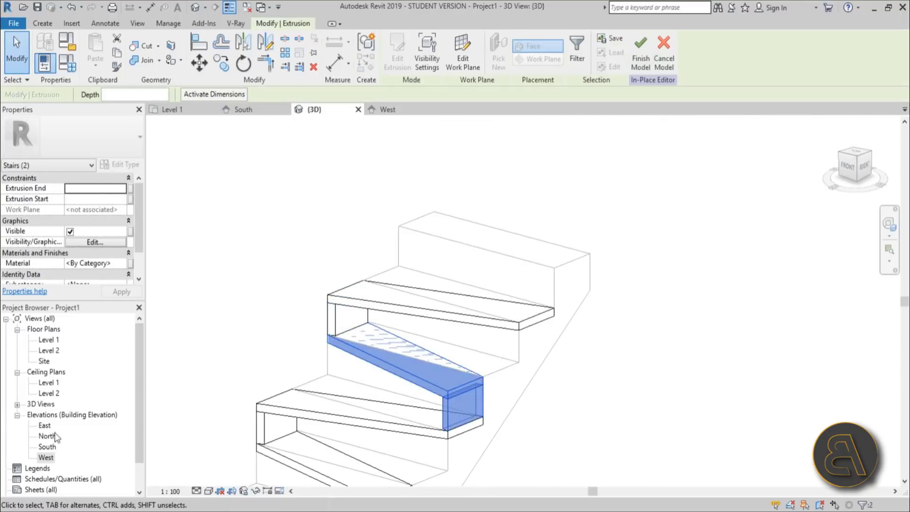
{"action": "double_click", "coordinate": [45, 457]}
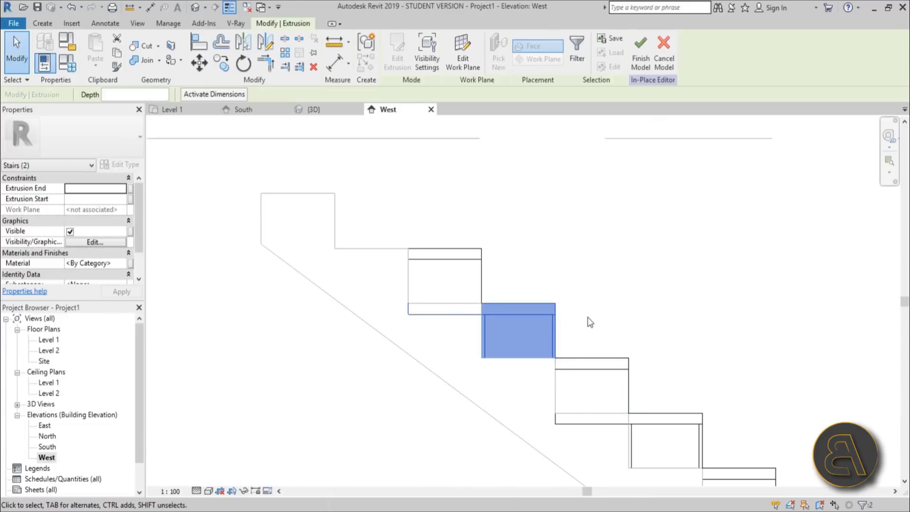
{"action": "key", "text": "m"}
{"action": "key", "text": "v"}
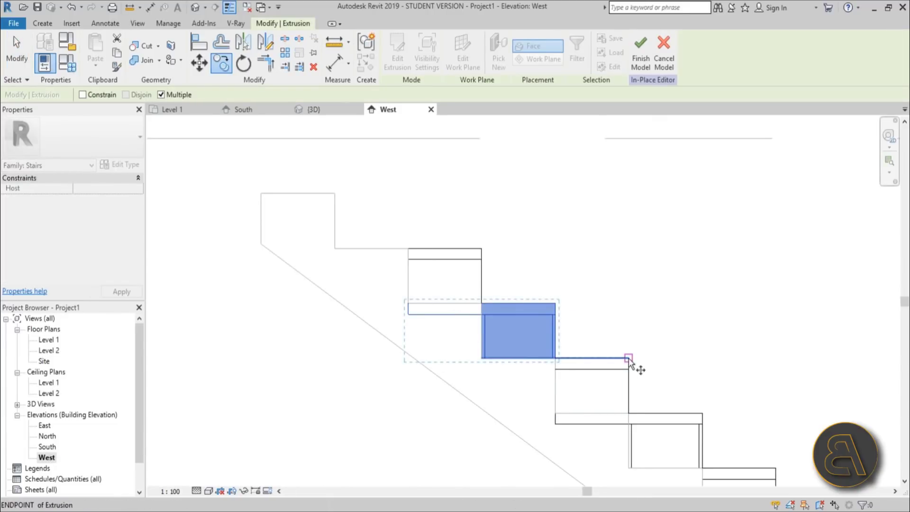
{"action": "left_click", "coordinate": [629, 359]}
{"action": "left_click", "coordinate": [481, 249]}
{"action": "key", "text": "Escape"}
{"action": "key", "text": "Escape"}
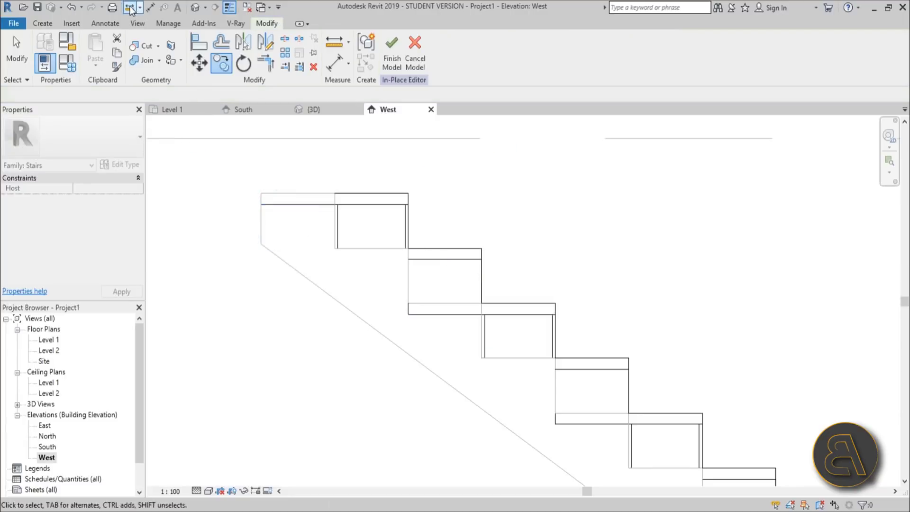
Start joining the modules in the 3D view, merging the bottom module with the right support and slanted tread directly above it.
{"action": "left_click", "coordinate": [194, 7]}
{"action": "middle_click_drag", "start_coordinate": [436, 149], "coordinate": [515, 186], "text": "shift"}
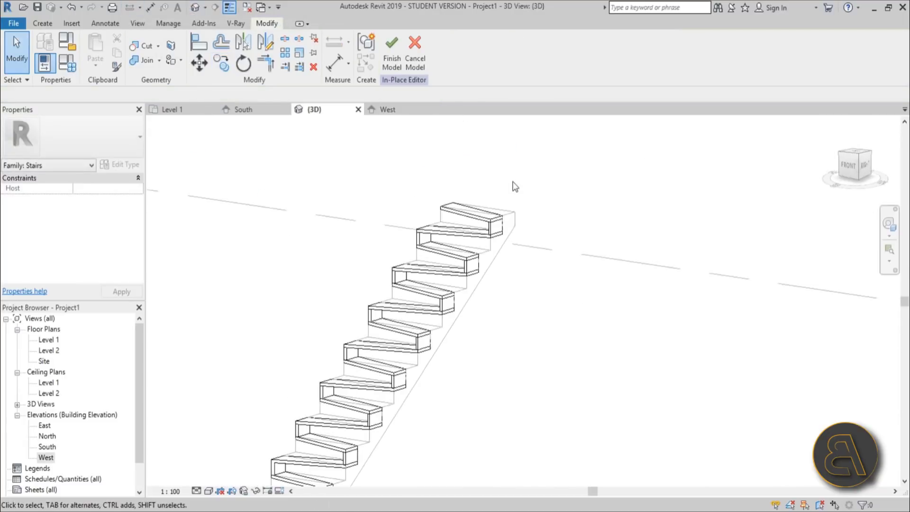
{"action": "scroll", "coordinate": [515, 186], "scroll_direction": "down", "scroll_amount": 3}
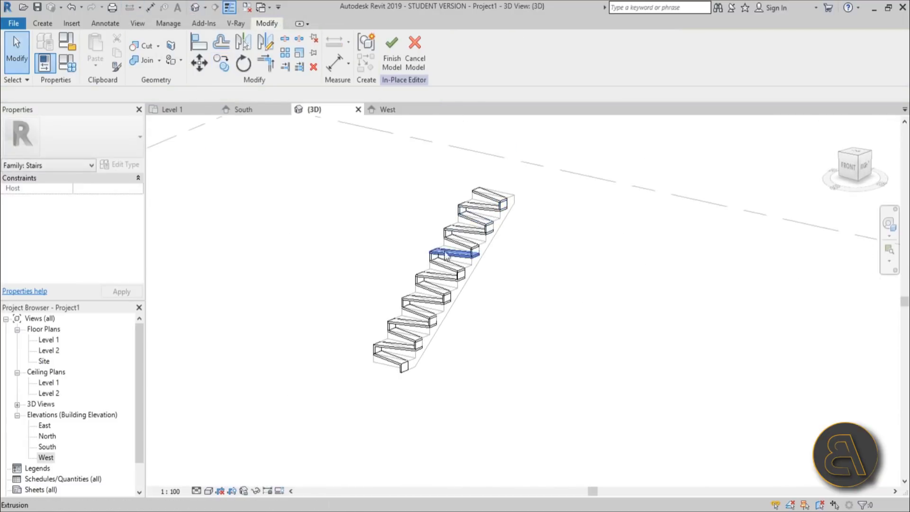
{"action": "middle_click_drag", "start_coordinate": [461, 340], "coordinate": [476, 334], "text": "shift"}
{"action": "left_click", "coordinate": [147, 60]}
{"action": "scroll", "coordinate": [386, 374], "scroll_direction": "up", "scroll_amount": 2}
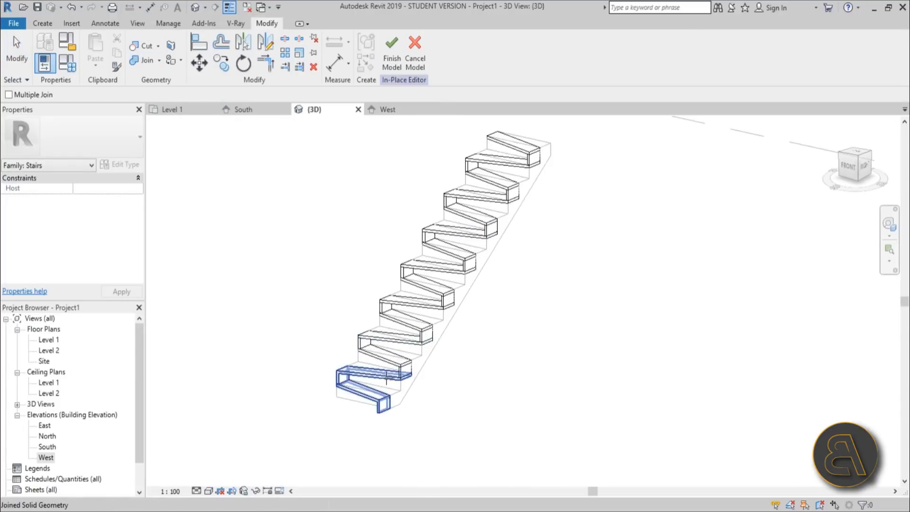
{"action": "left_click", "coordinate": [404, 374]}
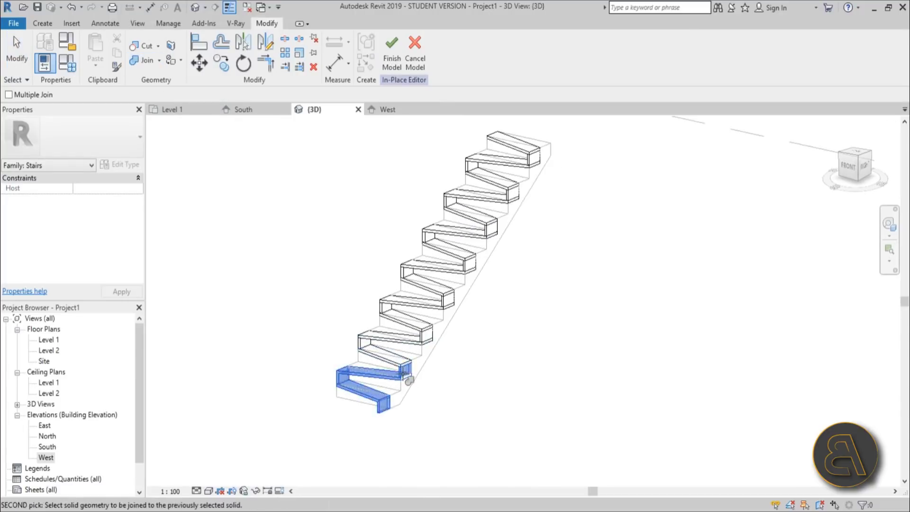
{"action": "left_click", "coordinate": [393, 365]}
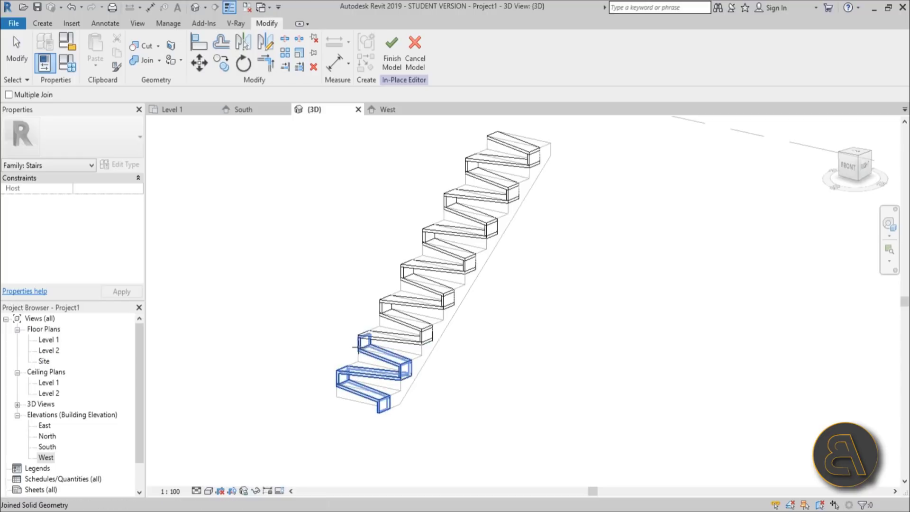
Extend the joined solid from the fourth tread up to the right support above the sixth tread.
{"action": "left_click", "coordinate": [425, 342]}
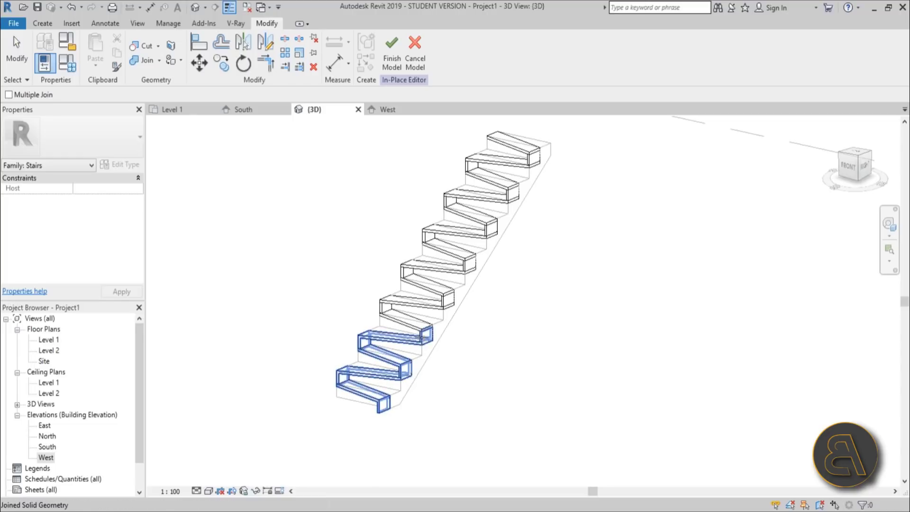
{"action": "left_click", "coordinate": [424, 341]}
{"action": "left_click", "coordinate": [375, 310]}
{"action": "left_click", "coordinate": [385, 308]}
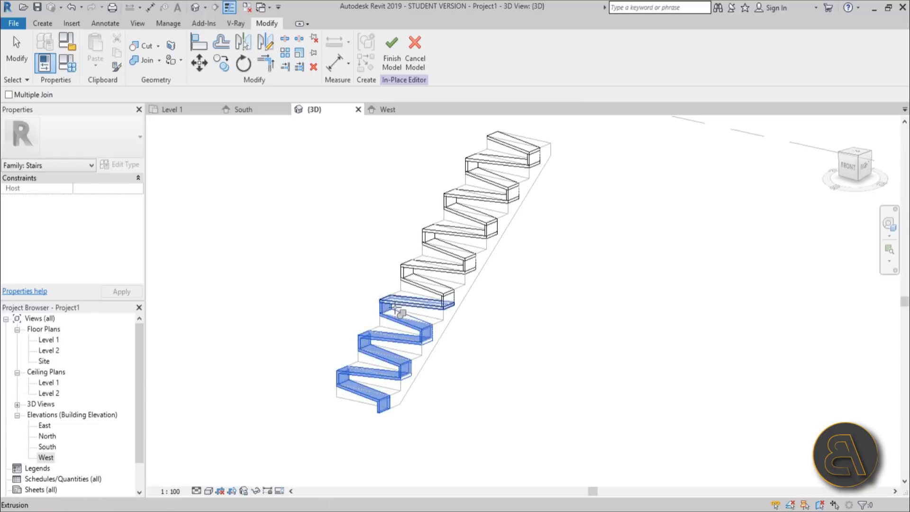
{"action": "left_click", "coordinate": [398, 308]}
{"action": "left_click", "coordinate": [448, 304]}
{"action": "left_click", "coordinate": [450, 305]}
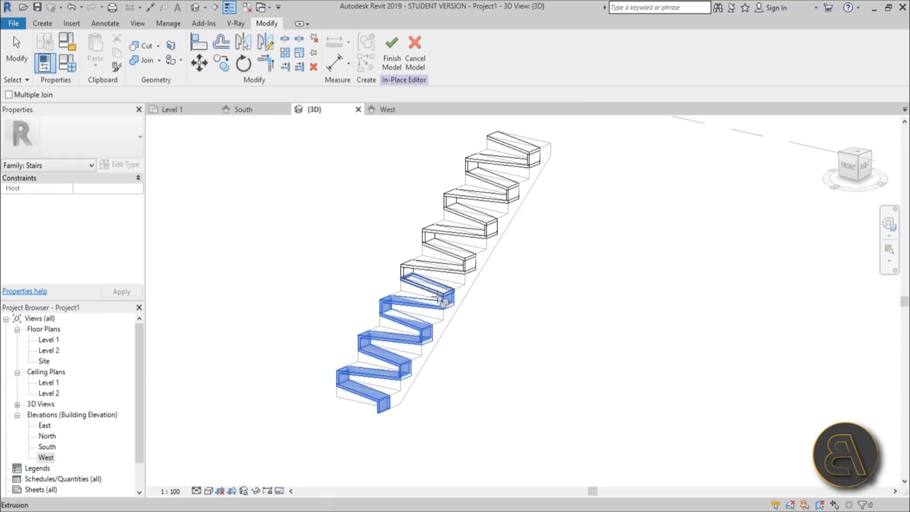
Join the seventh, eighth and ninth treads and the supports between them to the lower solid.
{"action": "left_click", "coordinate": [417, 277]}
{"action": "left_click", "coordinate": [417, 277]}
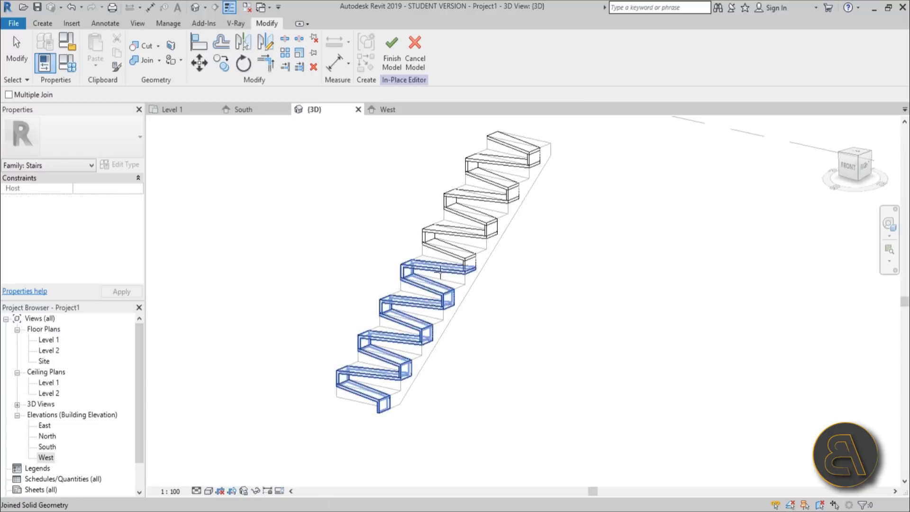
{"action": "left_click", "coordinate": [455, 271]}
{"action": "left_click", "coordinate": [456, 261]}
{"action": "left_click", "coordinate": [440, 251]}
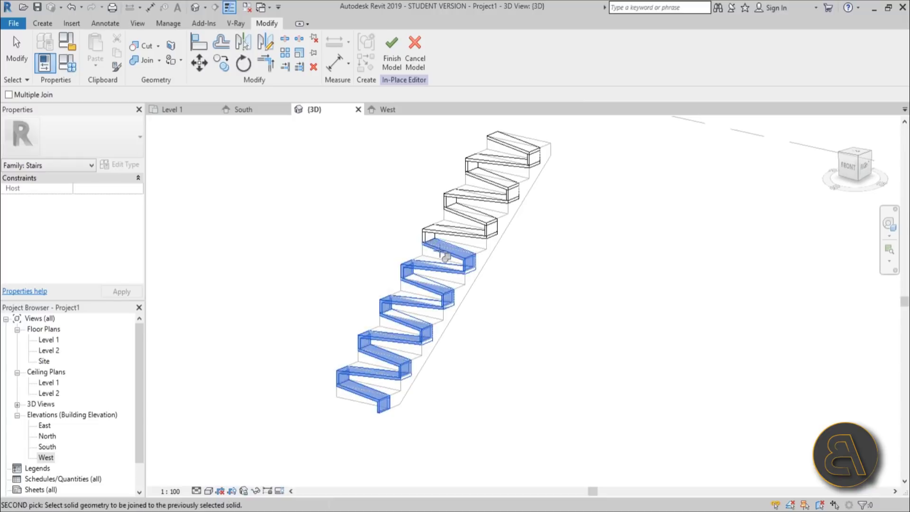
{"action": "left_click", "coordinate": [430, 244]}
Join the next tread with the right support standing on it, and that support with the slanted tread above.
{"action": "scroll", "coordinate": [445, 237], "scroll_direction": "up", "scroll_amount": 10}
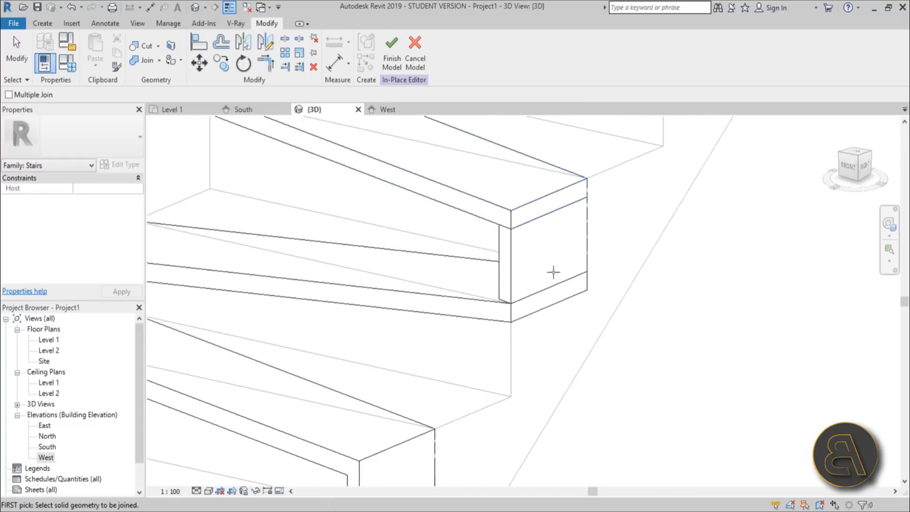
{"action": "left_click", "coordinate": [512, 311]}
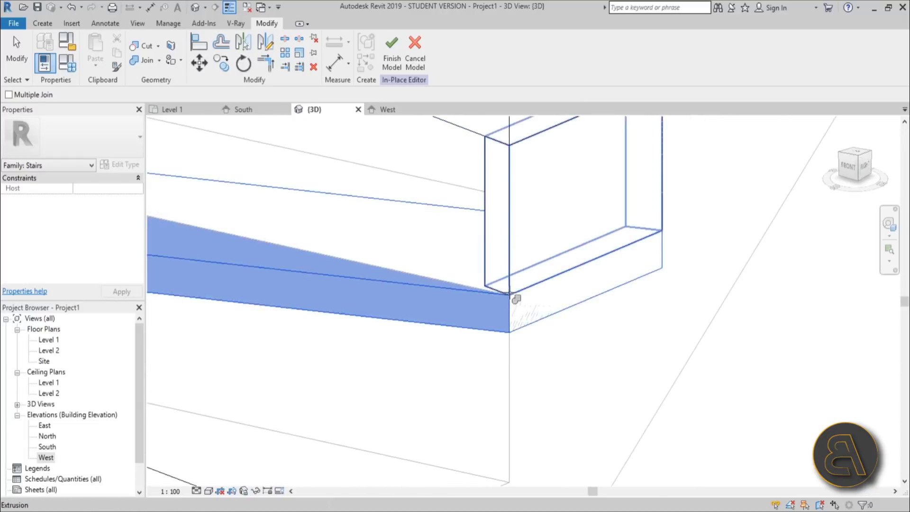
{"action": "left_click", "coordinate": [515, 252]}
{"action": "scroll", "coordinate": [515, 252], "scroll_direction": "down", "scroll_amount": 1}
{"action": "scroll", "coordinate": [519, 253], "scroll_direction": "down", "scroll_amount": 3}
{"action": "scroll", "coordinate": [561, 229], "scroll_direction": "up", "scroll_amount": 4}
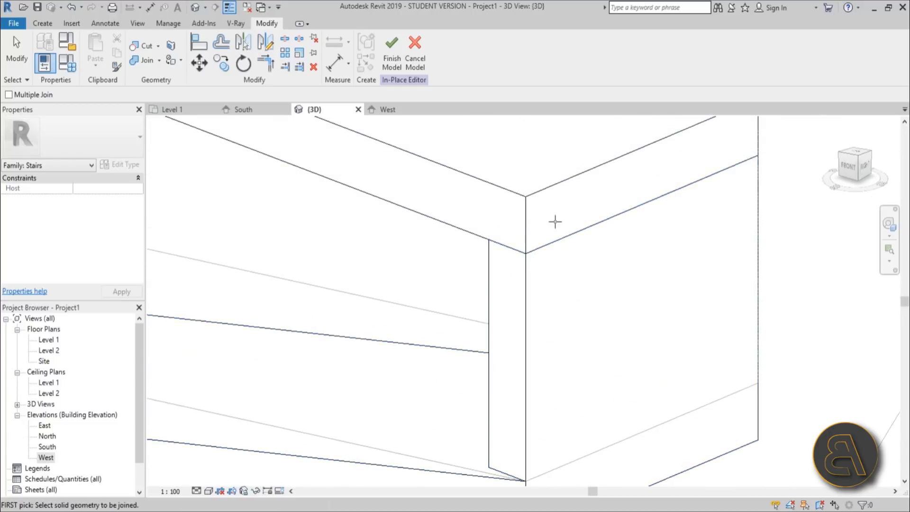
{"action": "left_click", "coordinate": [492, 272]}
{"action": "left_click", "coordinate": [484, 240]}
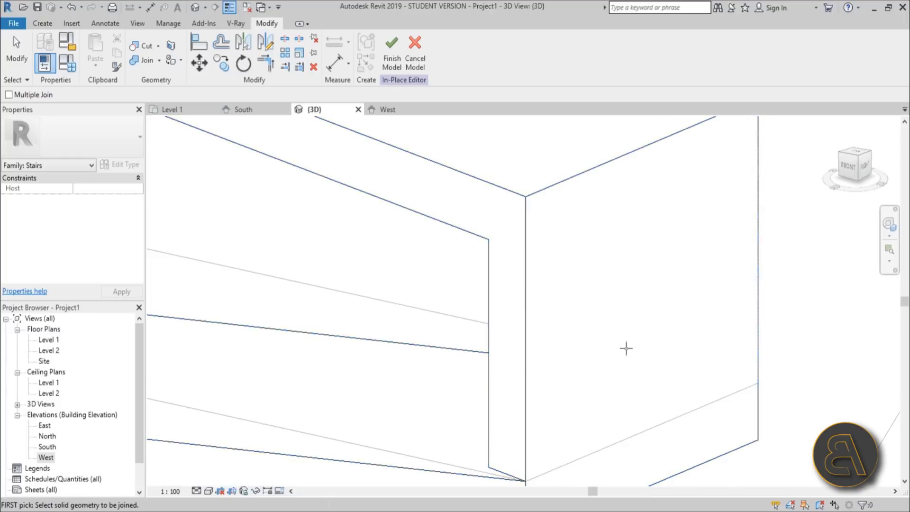
Join the left support beneath the newly joined solid's lower tread with that tread.
{"action": "scroll", "coordinate": [573, 260], "scroll_direction": "down", "scroll_amount": 2}
{"action": "scroll", "coordinate": [574, 260], "scroll_direction": "down", "scroll_amount": 3}
{"action": "scroll", "coordinate": [524, 349], "scroll_direction": "up", "scroll_amount": 2}
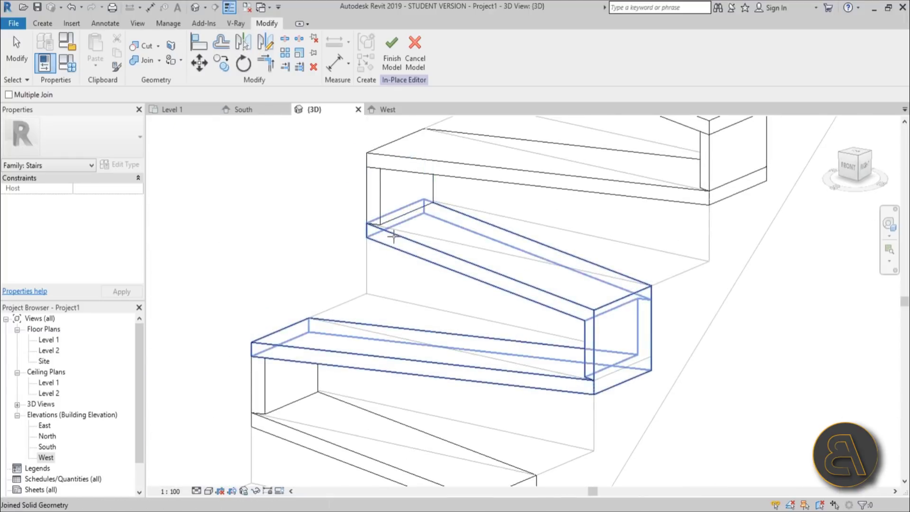
{"action": "left_click", "coordinate": [266, 363]}
{"action": "left_click", "coordinate": [339, 297]}
{"action": "scroll", "coordinate": [339, 297], "scroll_direction": "down", "scroll_amount": 3}
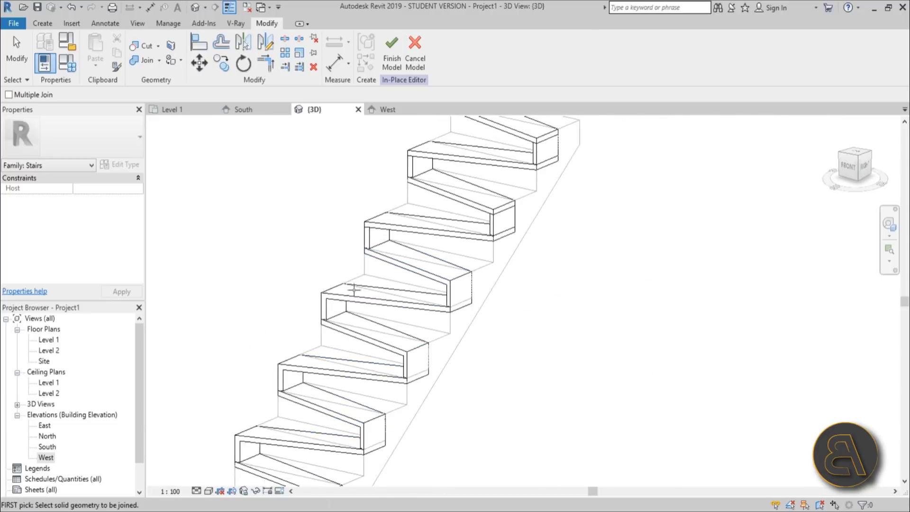
Join all remaining upper treads and supports to the lower solid with multiple join enabled, up to the top tread.
{"action": "scroll", "coordinate": [435, 263], "scroll_direction": "down", "scroll_amount": 3}
{"action": "scroll", "coordinate": [432, 269], "scroll_direction": "up", "scroll_amount": 3}
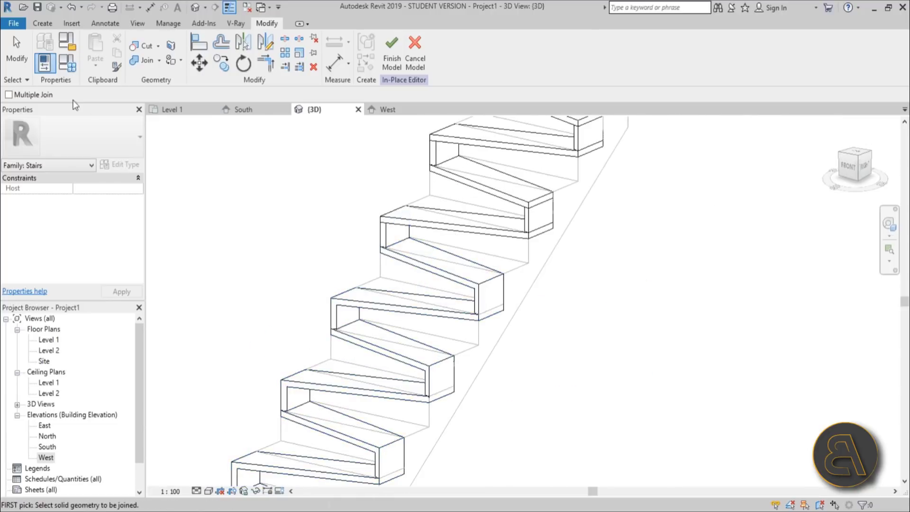
{"action": "left_click", "coordinate": [381, 239]}
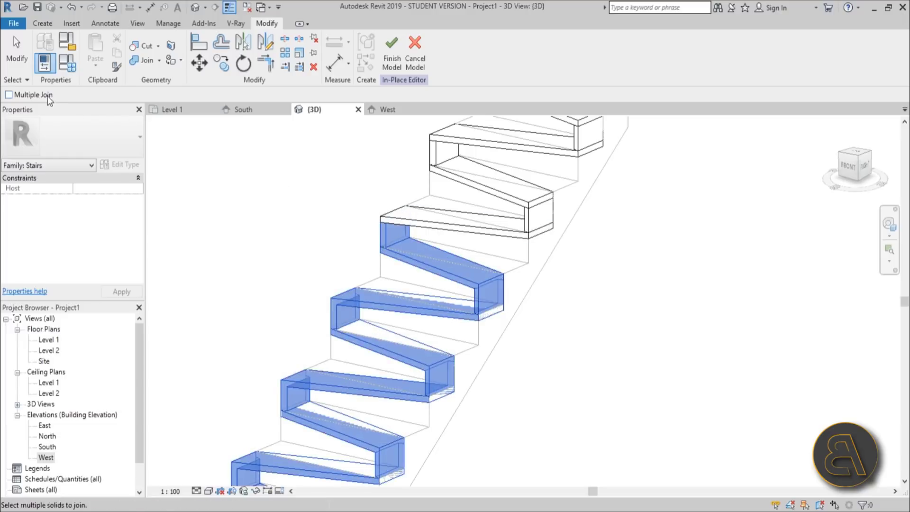
{"action": "left_click", "coordinate": [386, 250]}
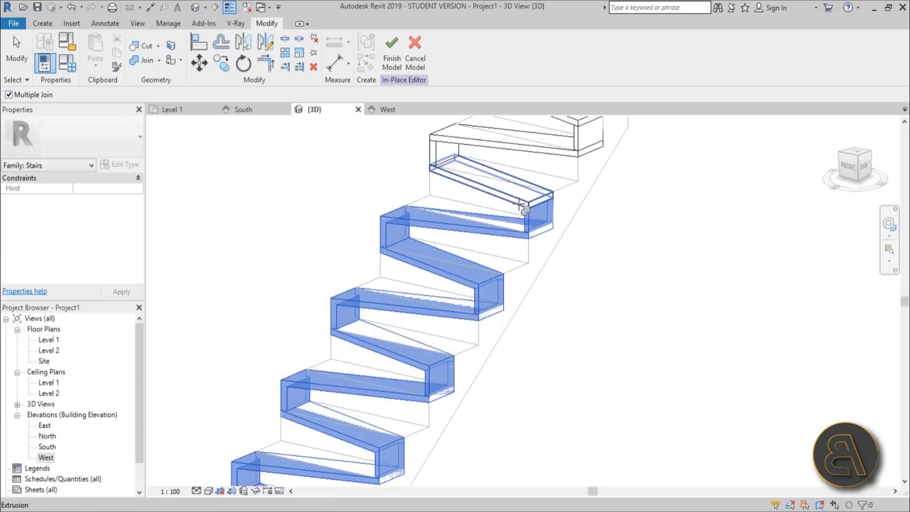
{"action": "middle_click_drag", "start_coordinate": [514, 213], "coordinate": [445, 263]}
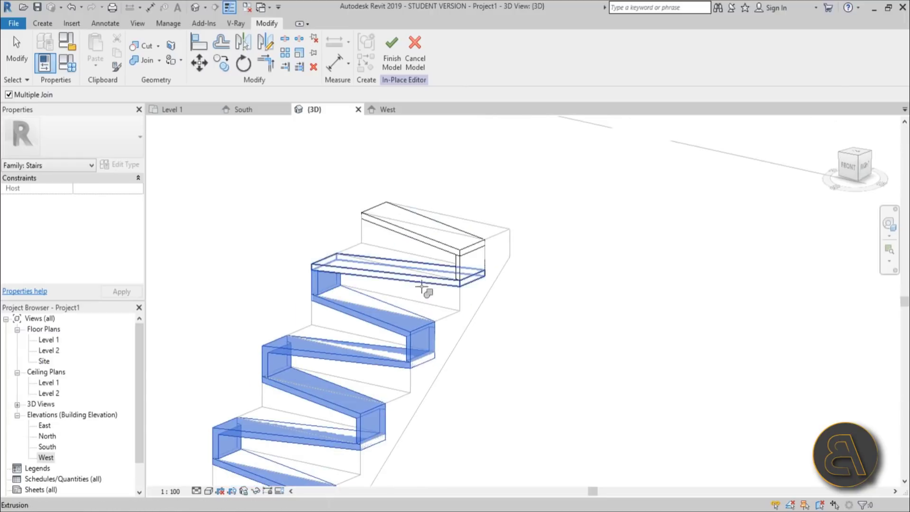
{"action": "left_click", "coordinate": [459, 274]}
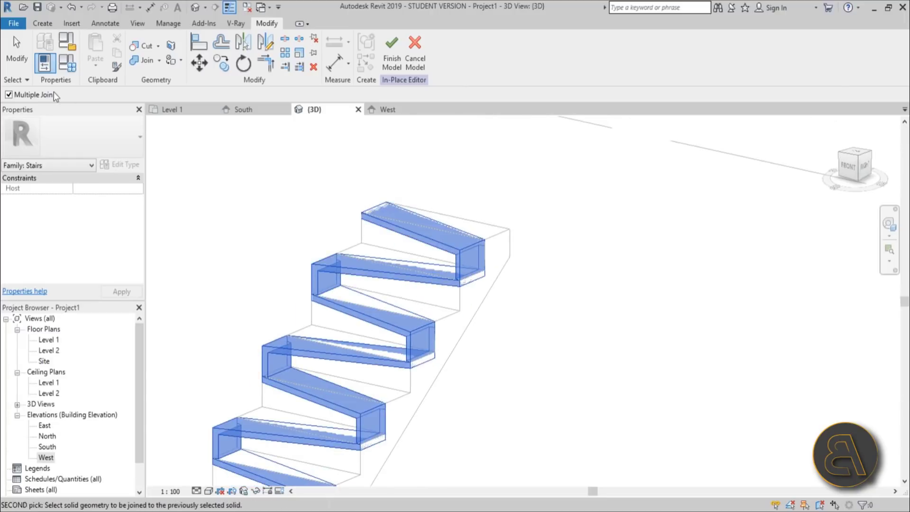
{"action": "left_click", "coordinate": [19, 59]}
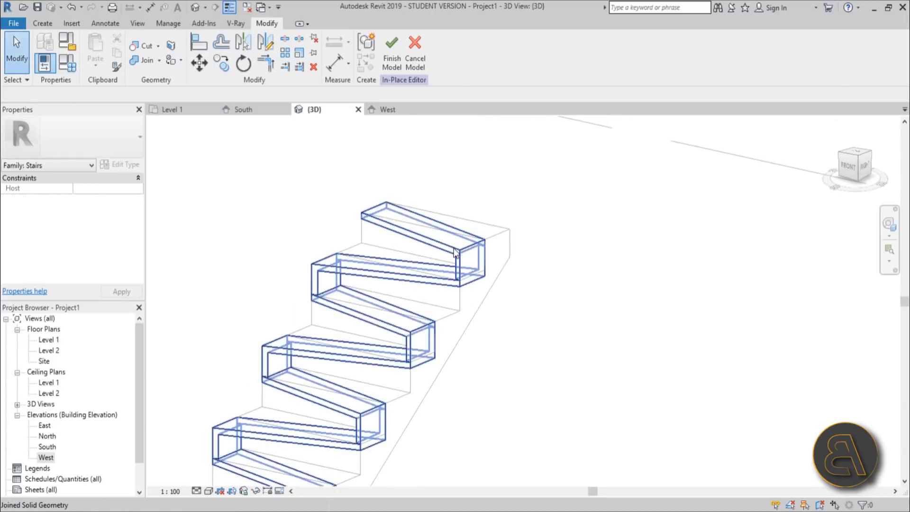
Assign the Birch material from the wood library to the whole joined stair solid.
{"action": "left_click", "coordinate": [455, 252]}
{"action": "scroll", "coordinate": [544, 220], "scroll_direction": "down", "scroll_amount": 3}
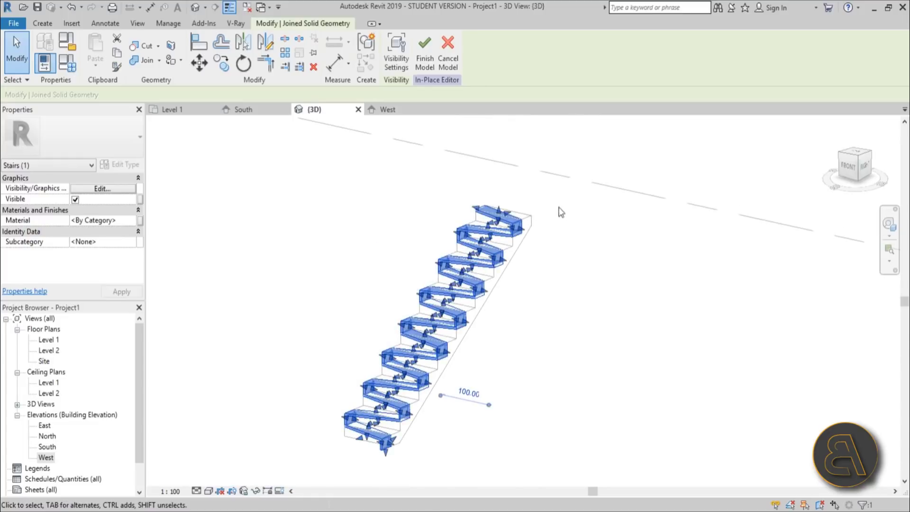
{"action": "scroll", "coordinate": [550, 212], "scroll_direction": "up", "scroll_amount": 2}
{"action": "scroll", "coordinate": [527, 233], "scroll_direction": "down", "scroll_amount": 1}
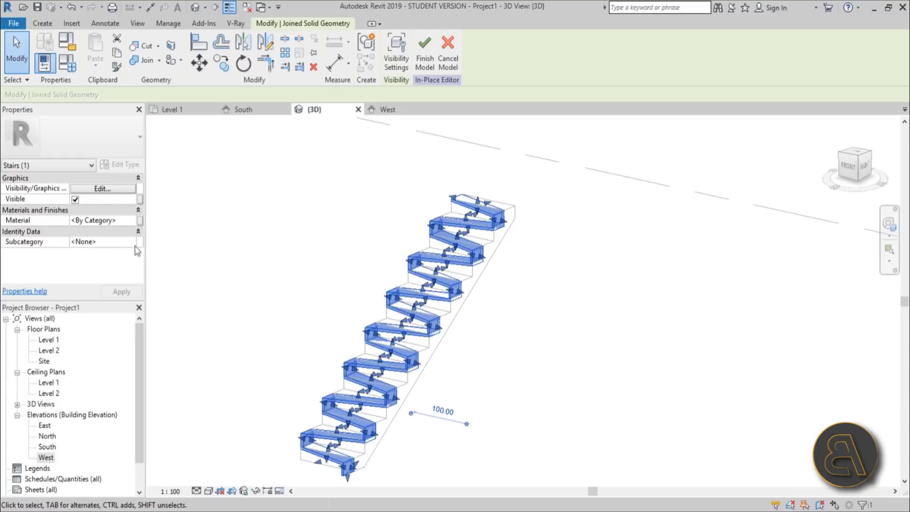
{"action": "left_click", "coordinate": [128, 220]}
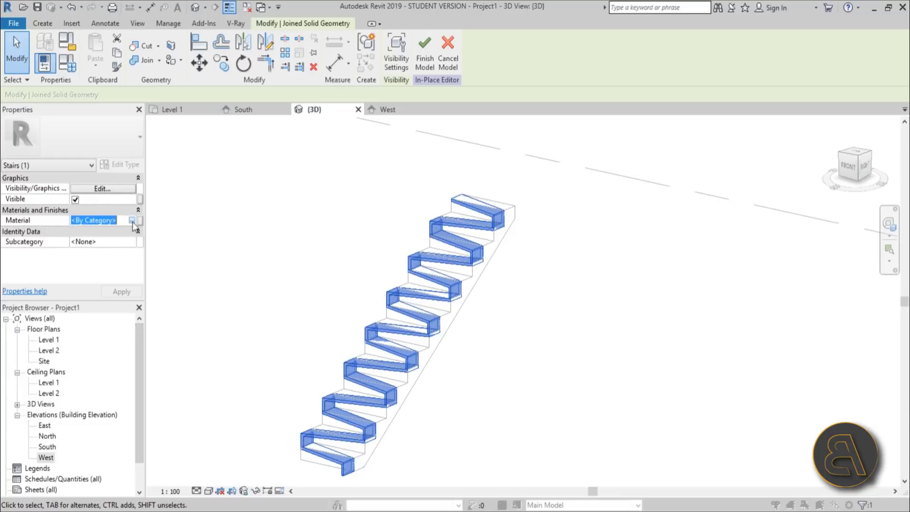
{"action": "left_click", "coordinate": [131, 220]}
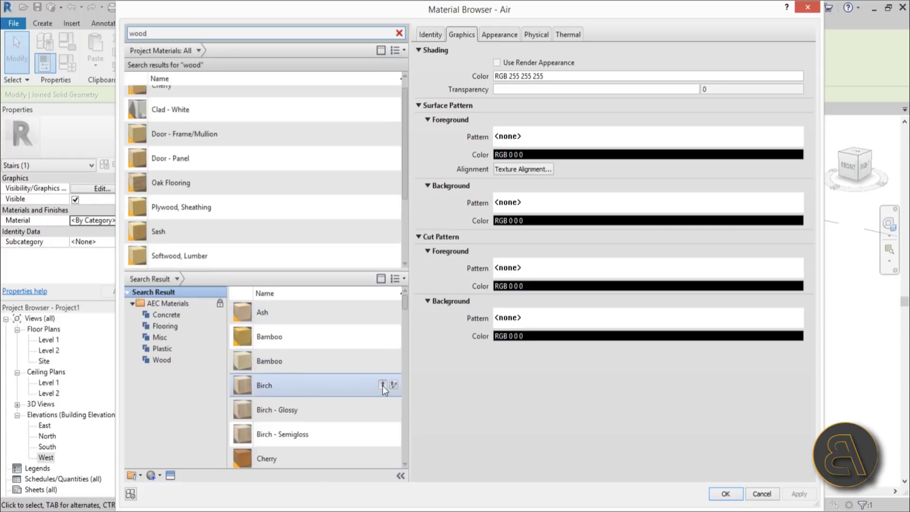
{"action": "left_click", "coordinate": [382, 385]}
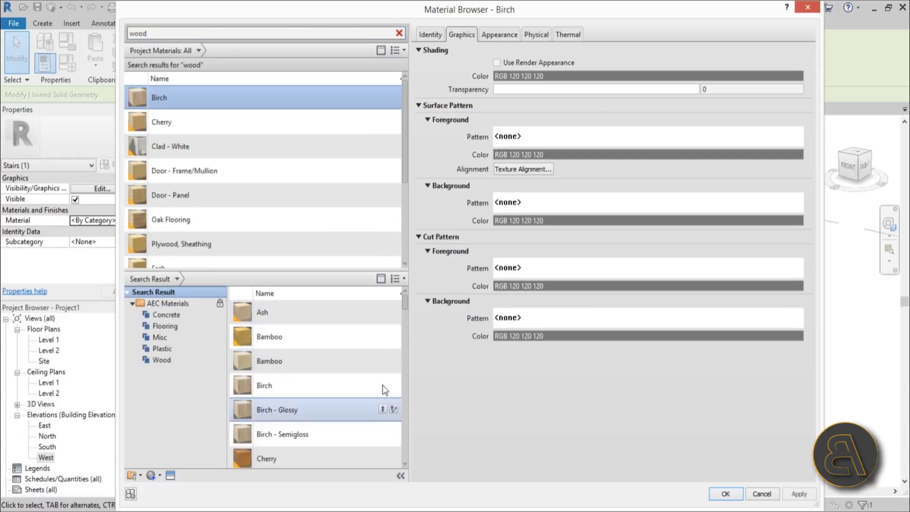
{"action": "left_click", "coordinate": [725, 493]}
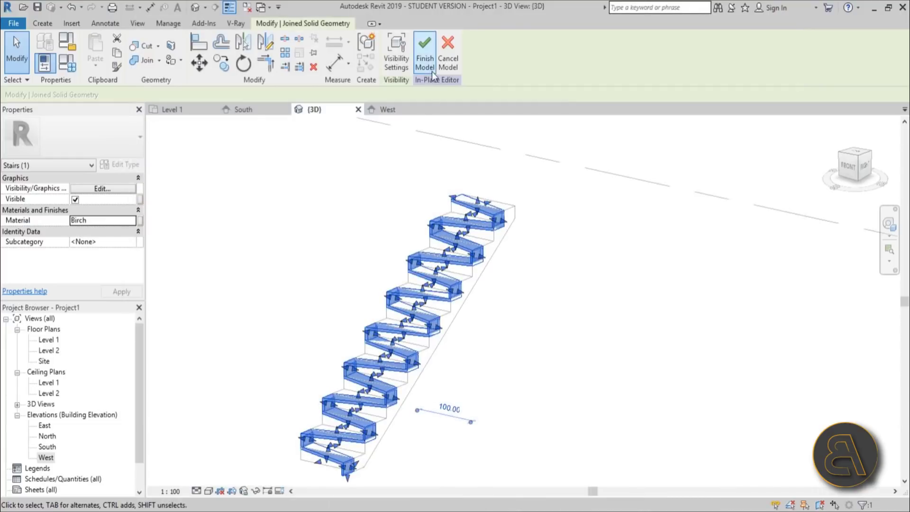
Finish the in-place model and delete the cast-in-place monolithic reference stair.
{"action": "left_click", "coordinate": [428, 166]}
{"action": "left_click", "coordinate": [392, 61]}
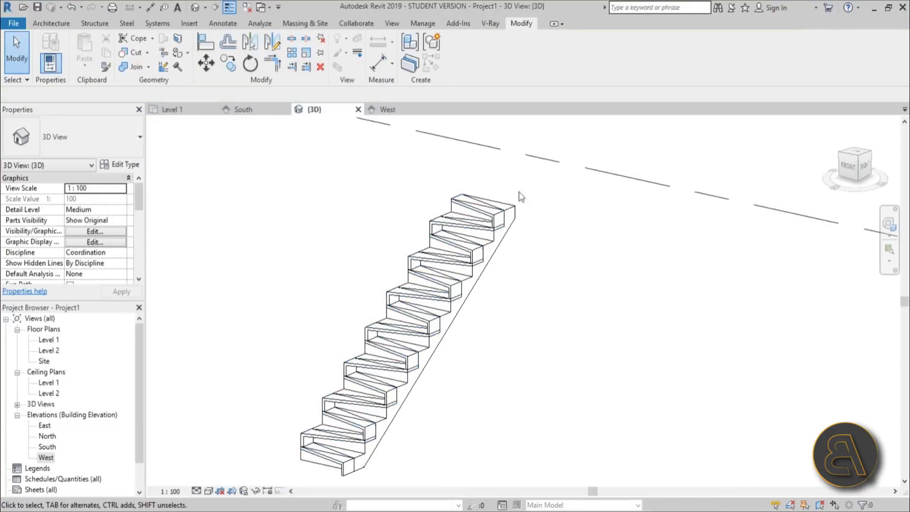
{"action": "left_click", "coordinate": [485, 277]}
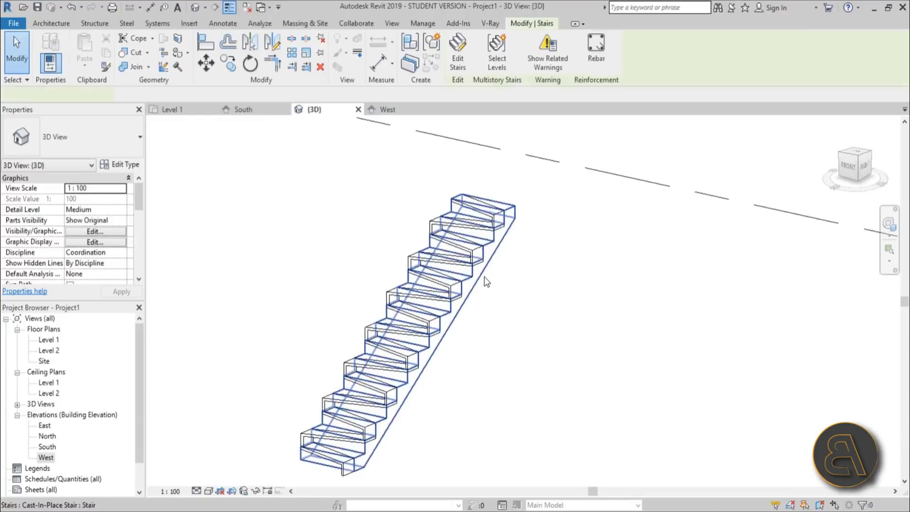
{"action": "middle_click_drag", "start_coordinate": [485, 276], "coordinate": [477, 357], "text": "shift"}
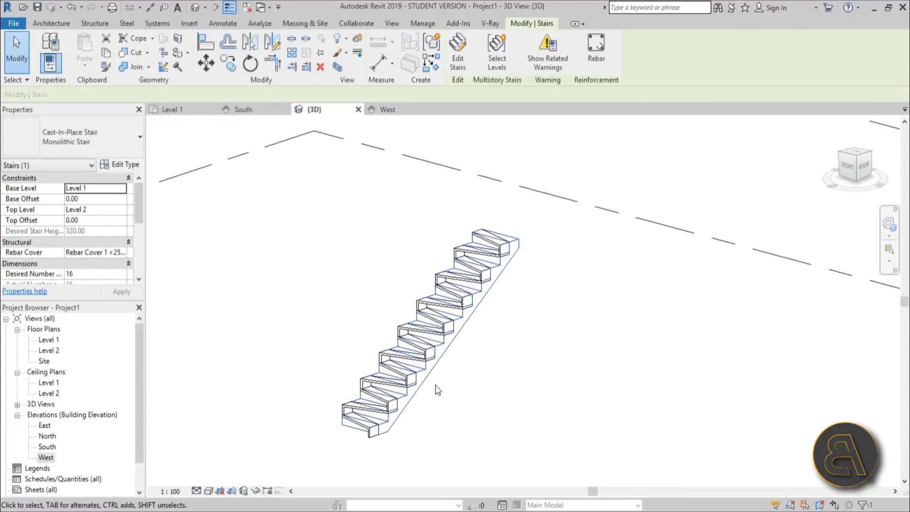
{"action": "left_click", "coordinate": [211, 469]}
Set the 3D view to the Realistic visual style and inspect the wooden stair from above.
{"action": "left_click", "coordinate": [208, 491]}
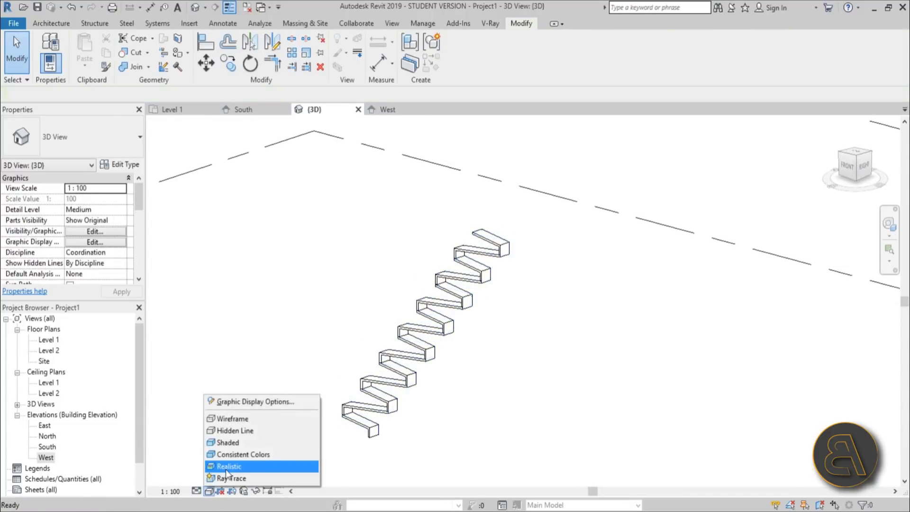
{"action": "left_click", "coordinate": [232, 466]}
{"action": "middle_click_drag", "start_coordinate": [426, 388], "coordinate": [479, 238], "text": "shift"}
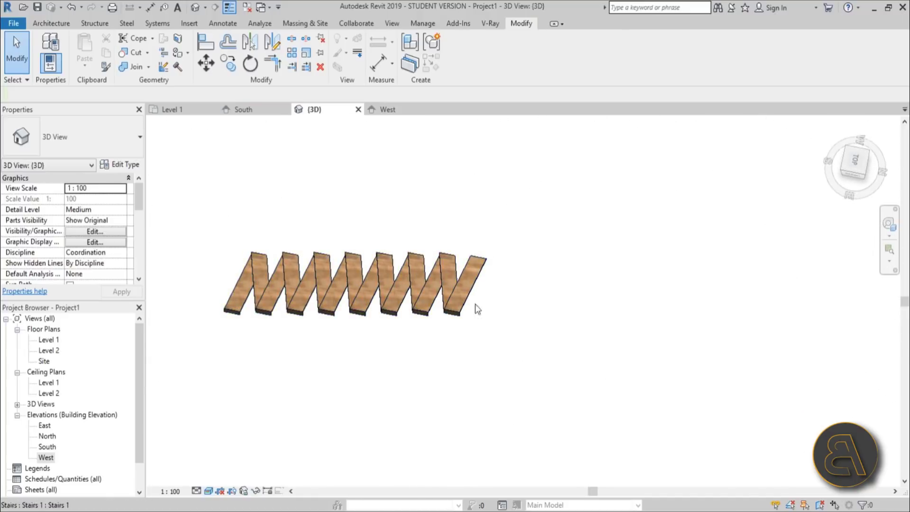
{"action": "middle_click_drag", "start_coordinate": [477, 309], "coordinate": [224, 400], "text": "shift"}
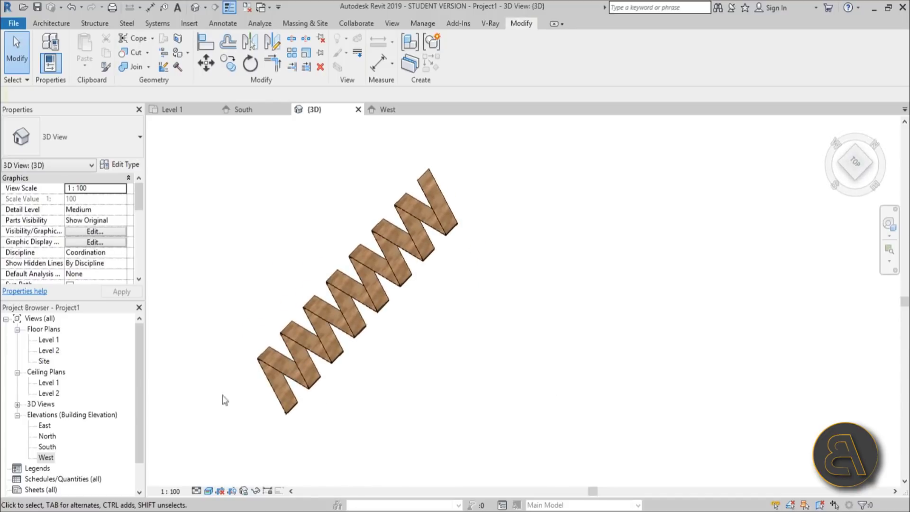
On the Level 2 plan, sketch a rectangular Generic 150mm floor boundary from the top tread's right corner and extend its right edge well past the stair.
{"action": "double_click", "coordinate": [50, 351]}
{"action": "scroll", "coordinate": [490, 287], "scroll_direction": "up", "scroll_amount": 5}
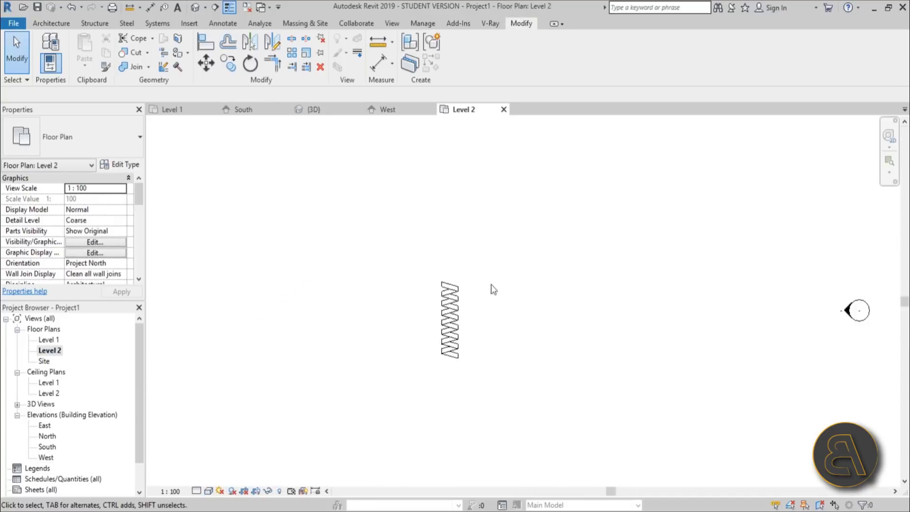
{"action": "scroll", "coordinate": [389, 290], "scroll_direction": "up", "scroll_amount": 1}
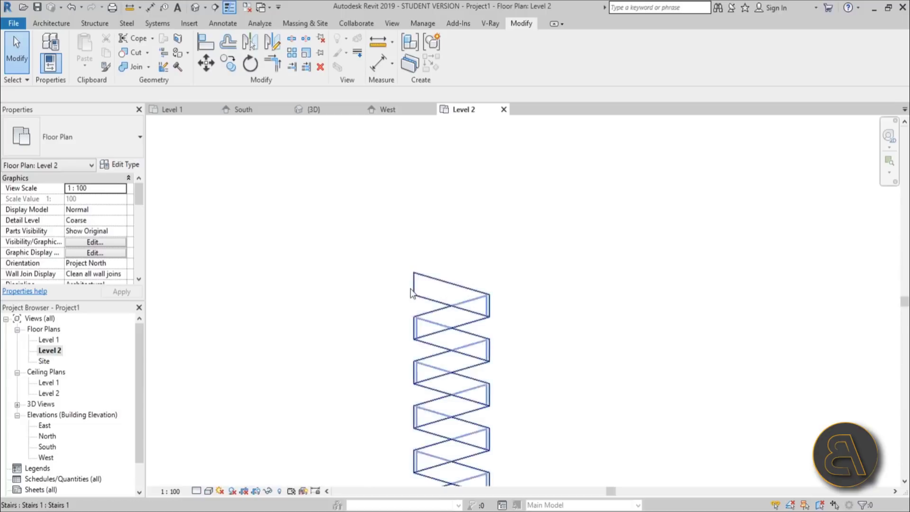
{"action": "left_click", "coordinate": [51, 23]}
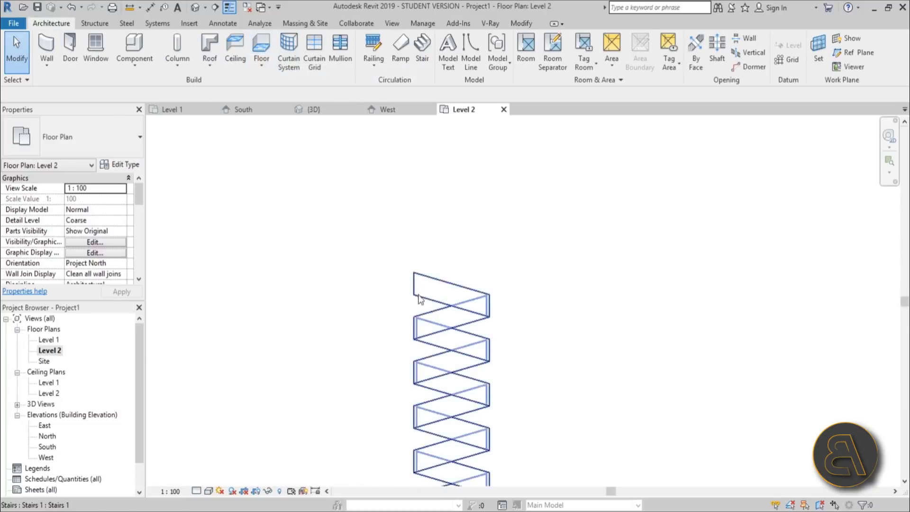
{"action": "left_click", "coordinate": [262, 47]}
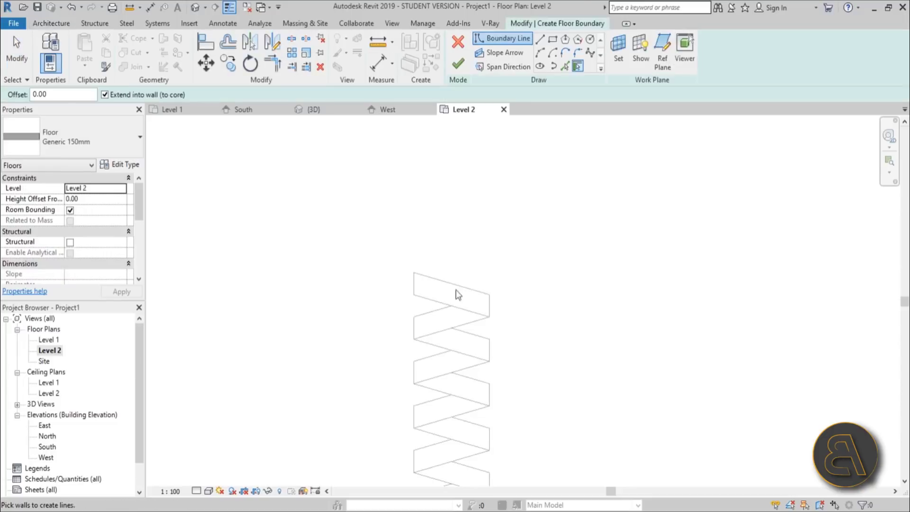
{"action": "left_click", "coordinate": [552, 40]}
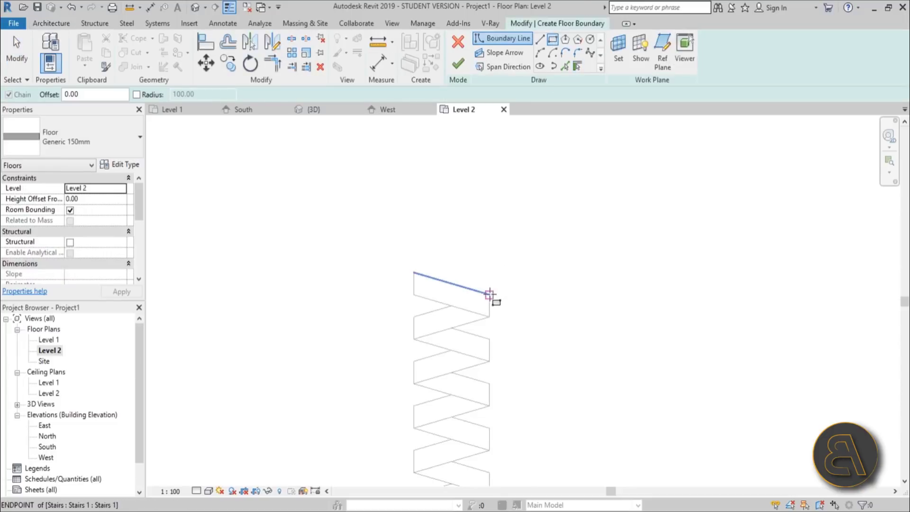
{"action": "scroll", "coordinate": [486, 259], "scroll_direction": "down", "scroll_amount": 3}
{"action": "left_click", "coordinate": [488, 274]}
{"action": "left_click", "coordinate": [307, 168]}
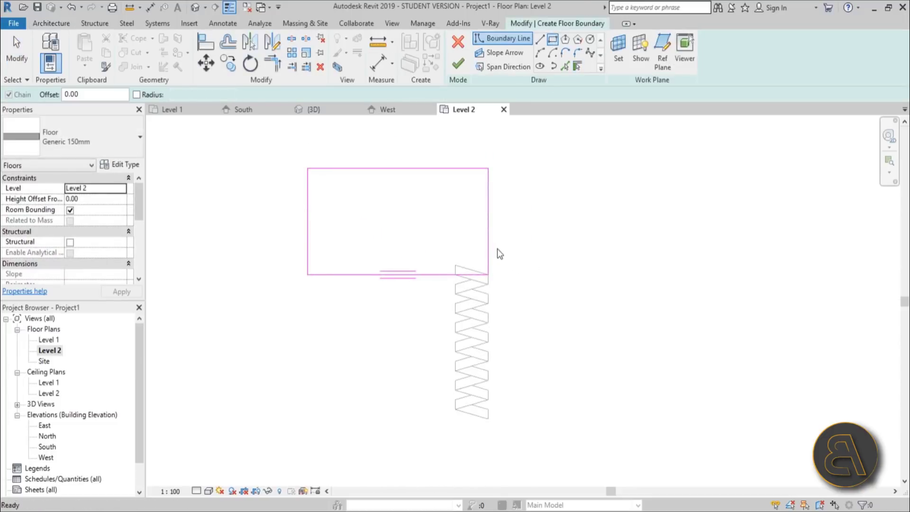
{"action": "key", "text": "Escape"}
{"action": "left_click_drag", "start_coordinate": [488, 248], "coordinate": [718, 247]}
Add the top tread's slanted and left edges to the floor boundary and split the boundary line crossing that tread.
{"action": "scroll", "coordinate": [464, 272], "scroll_direction": "up", "scroll_amount": 5}
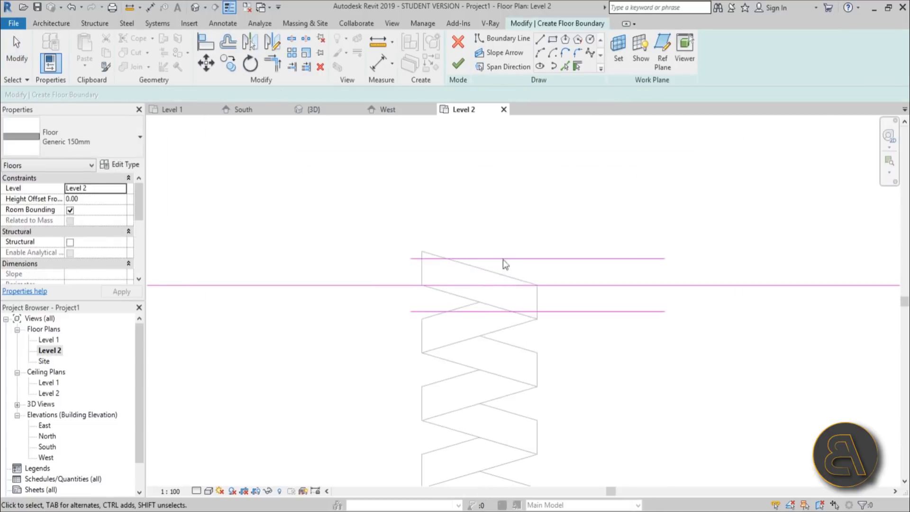
{"action": "left_click", "coordinate": [565, 67]}
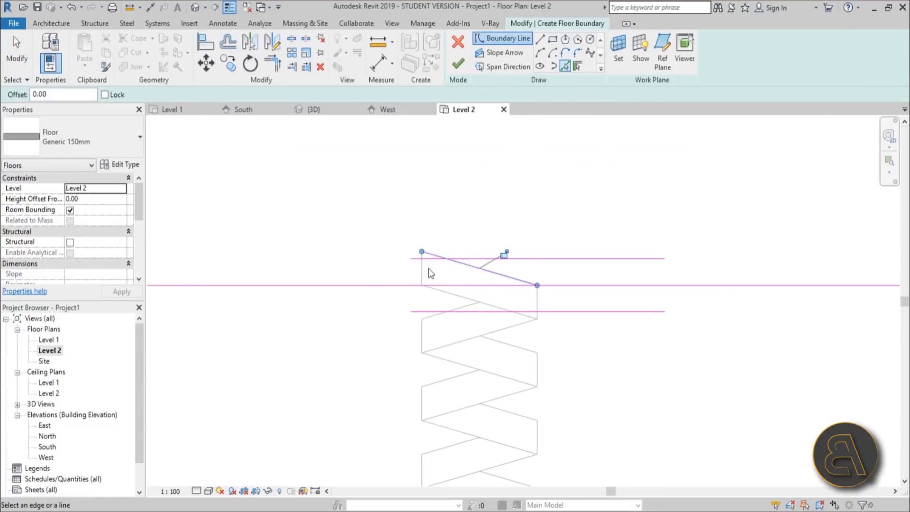
{"action": "key", "text": "Escape"}
{"action": "key", "text": "s"}
{"action": "key", "text": "l"}
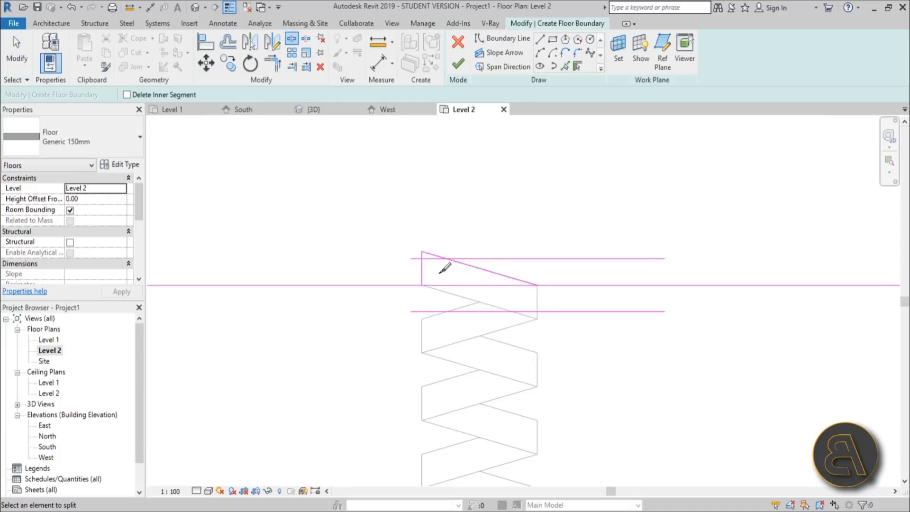
{"action": "left_click", "coordinate": [466, 284]}
{"action": "key", "text": "Escape"}
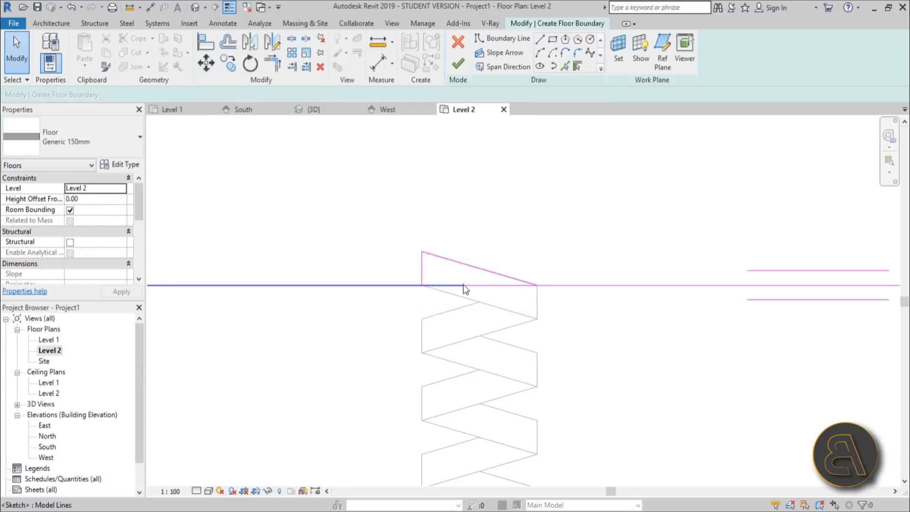
Trim both parts of the split boundary line to the tread edges and finish the floor.
{"action": "key", "text": "t"}
{"action": "key", "text": "r"}
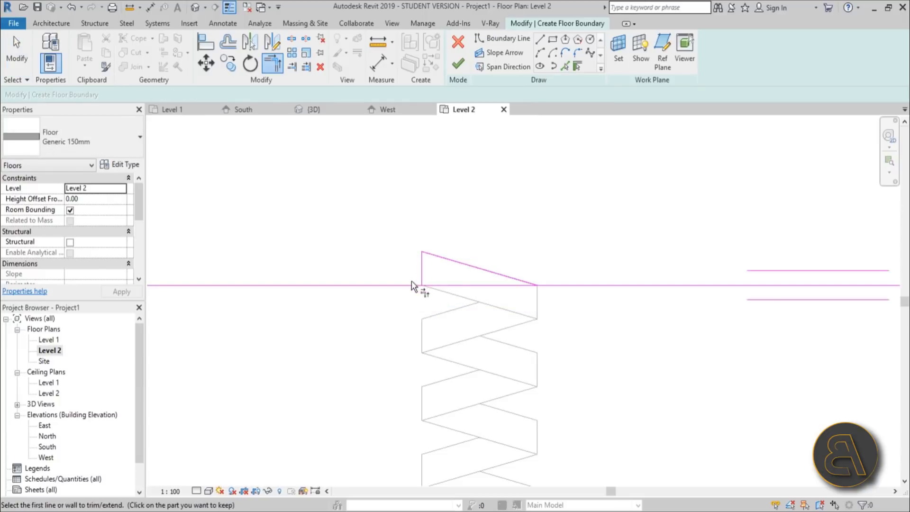
{"action": "left_click", "coordinate": [412, 283]}
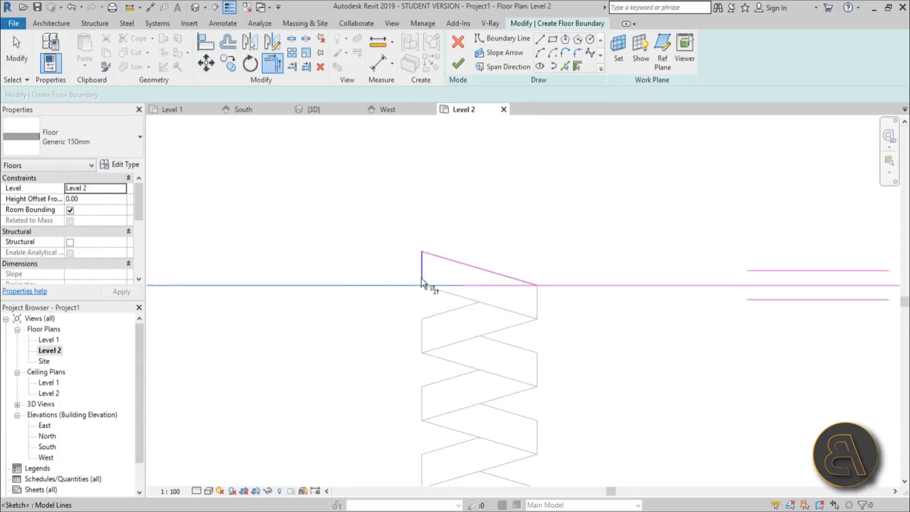
{"action": "left_click", "coordinate": [562, 286]}
{"action": "left_click", "coordinate": [527, 284]}
{"action": "left_click", "coordinate": [458, 65]}
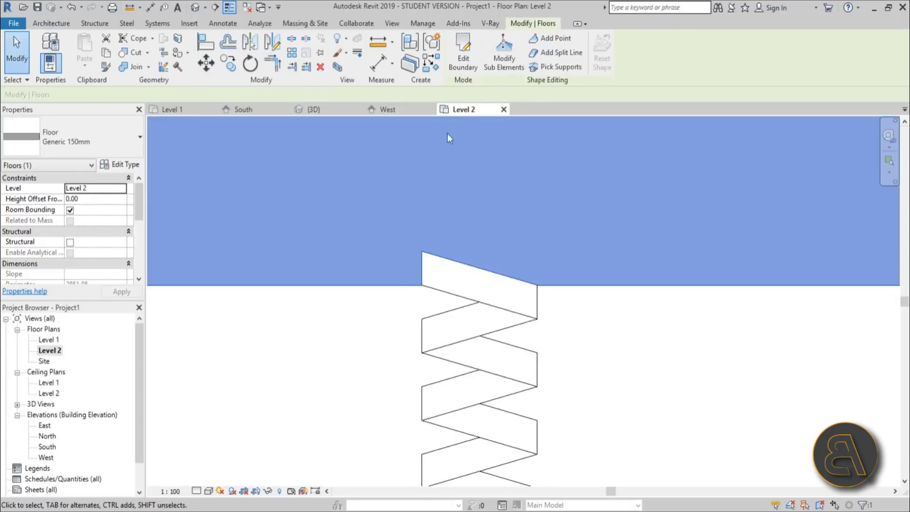
{"action": "key", "text": "Escape"}
Return to the 3D view, inspect the connection between floor and top tread, and turn on shadows.
{"action": "middle_click_drag", "start_coordinate": [546, 338], "coordinate": [454, 198], "text": "shift"}
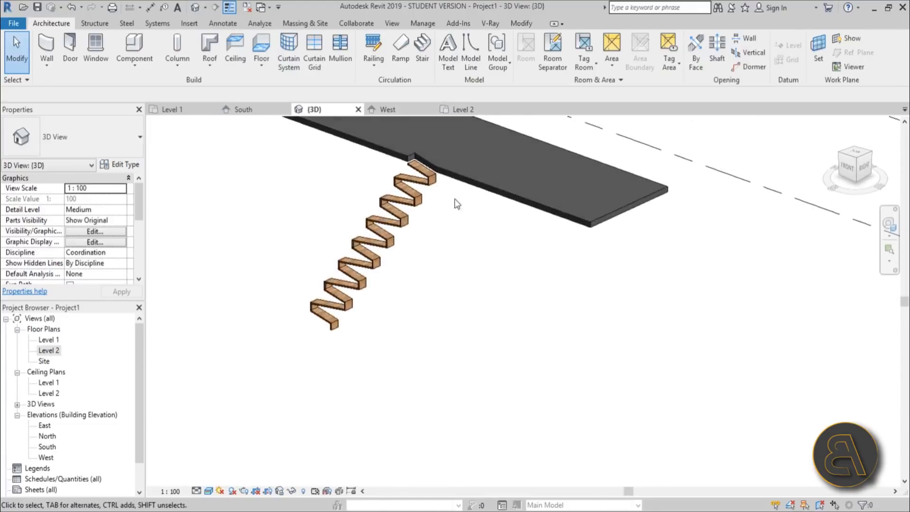
{"action": "scroll", "coordinate": [454, 198], "scroll_direction": "up", "scroll_amount": 6}
{"action": "scroll", "coordinate": [476, 169], "scroll_direction": "down", "scroll_amount": 5}
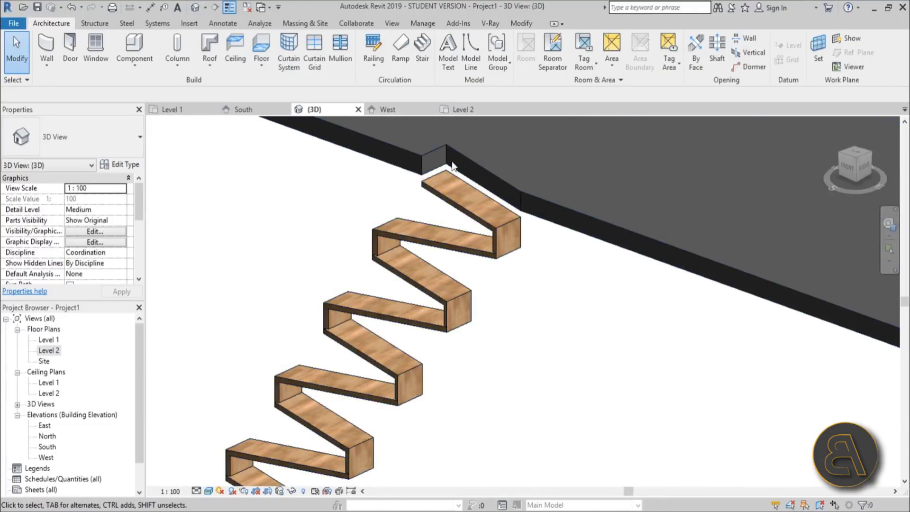
{"action": "middle_click_drag", "start_coordinate": [524, 238], "coordinate": [598, 299], "text": "shift"}
{"action": "scroll", "coordinate": [506, 237], "scroll_direction": "down", "scroll_amount": 5}
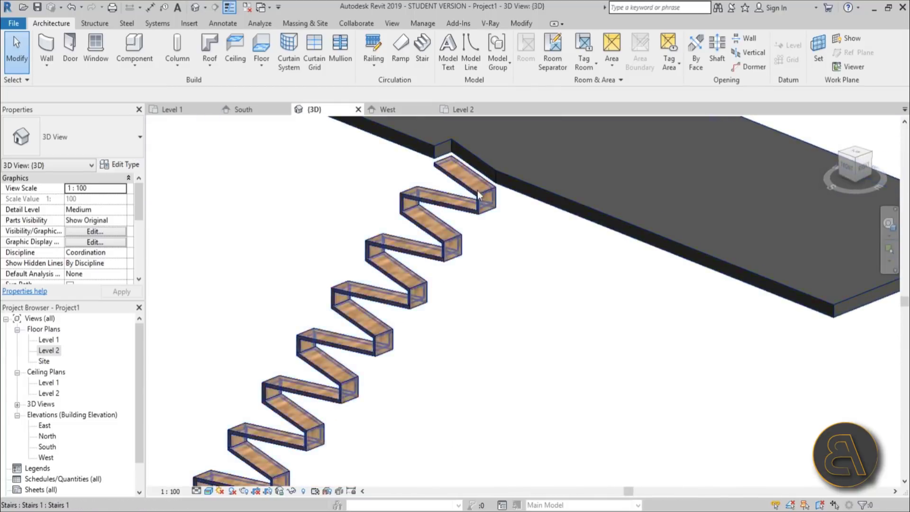
{"action": "middle_click_drag", "start_coordinate": [506, 238], "coordinate": [599, 329], "text": "shift"}
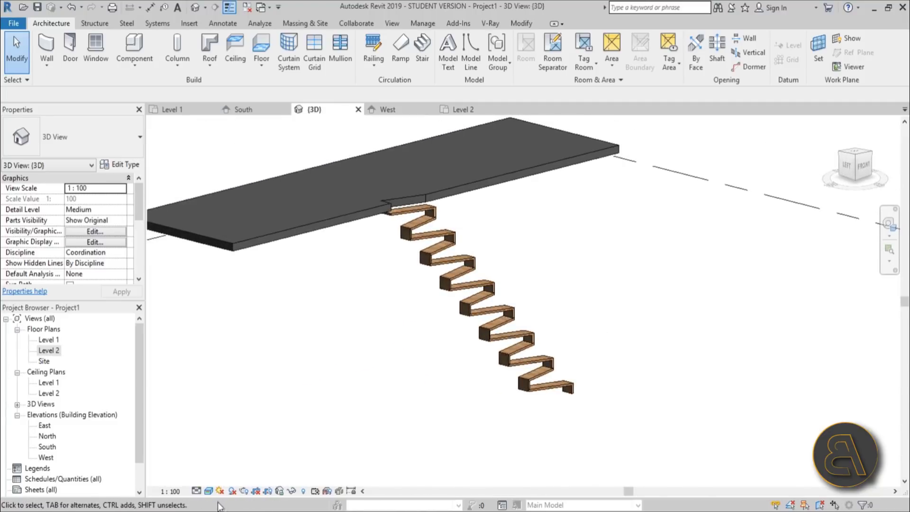
{"action": "left_click", "coordinate": [232, 491]}
{"action": "middle_click_drag", "start_coordinate": [552, 293], "coordinate": [548, 305], "text": "shift"}
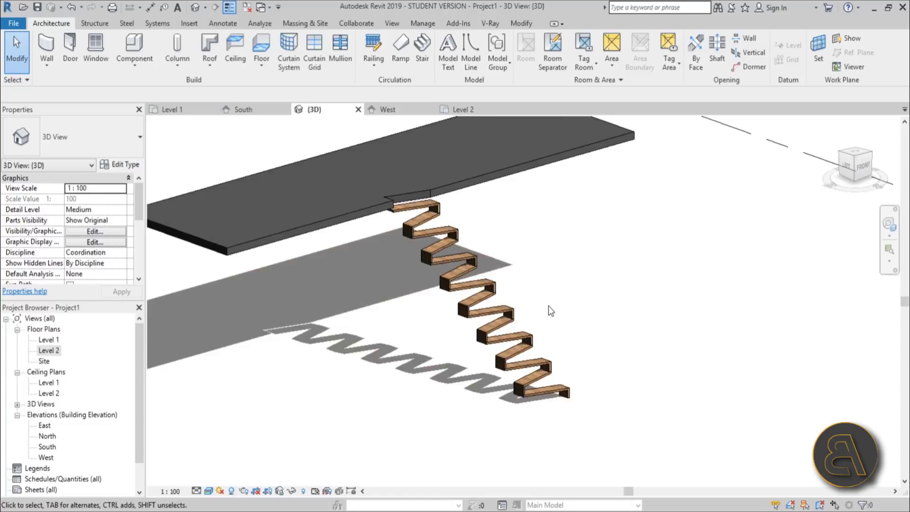